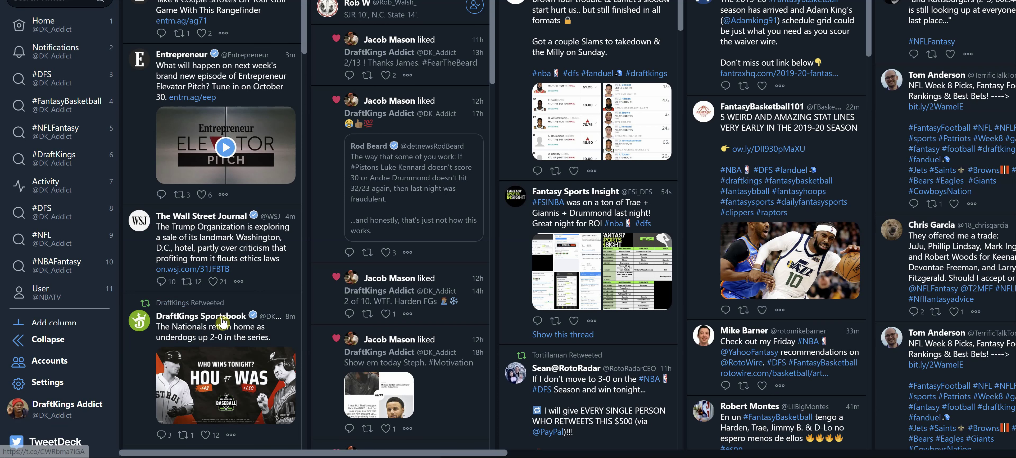
# Scroll the TweetDeck activity column down and back up before leaving for Draft Dashboard
pyautogui.scroll(-5, 370, 308)
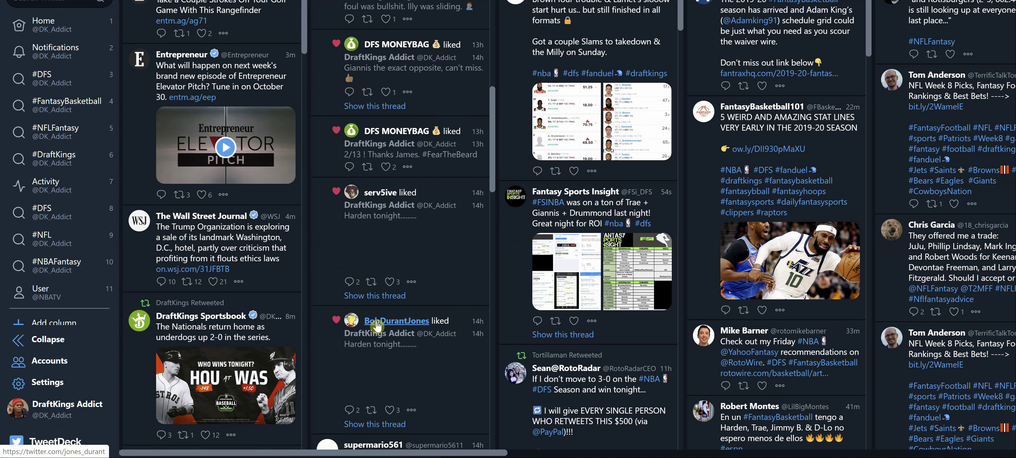
pyautogui.scroll(5, 377, 326)
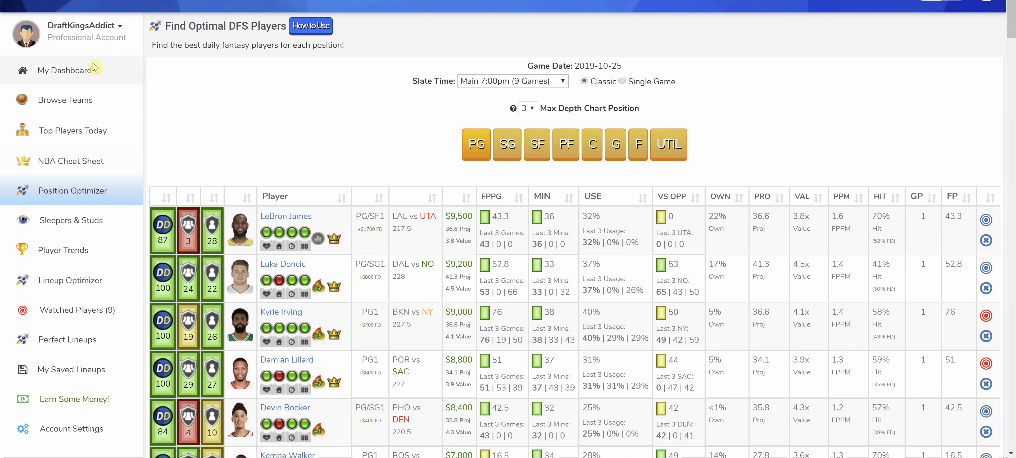
# Reload the Position Optimizer rankings for the 2019-10-25 slate via My Dashboard
pyautogui.click(55, 71)
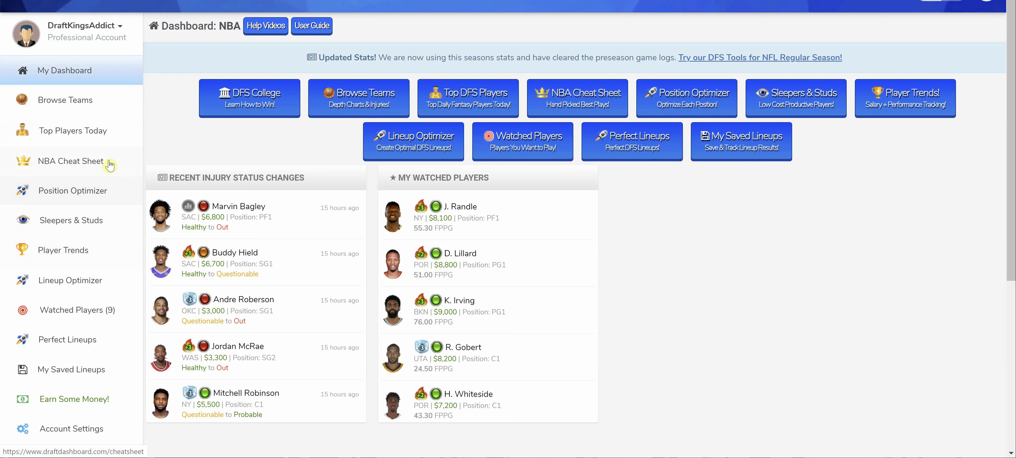
pyautogui.click(89, 199)
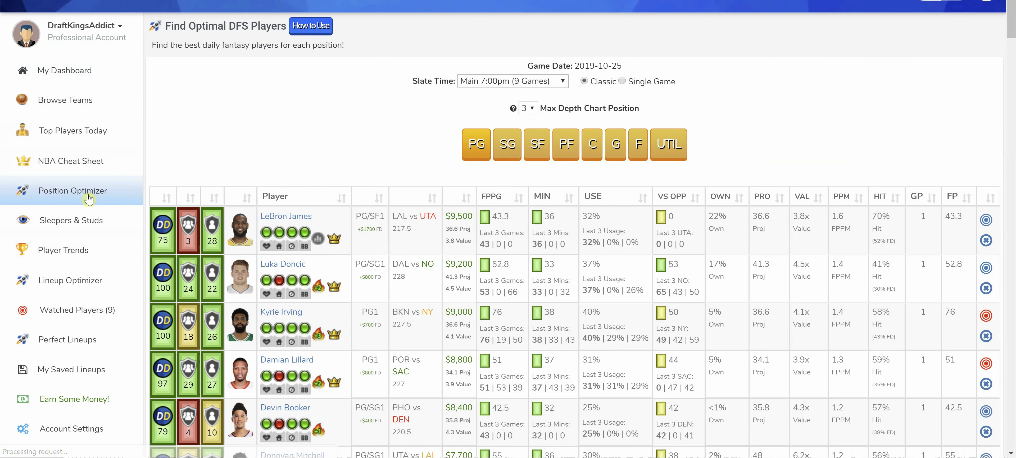
pyautogui.click(522, 83)
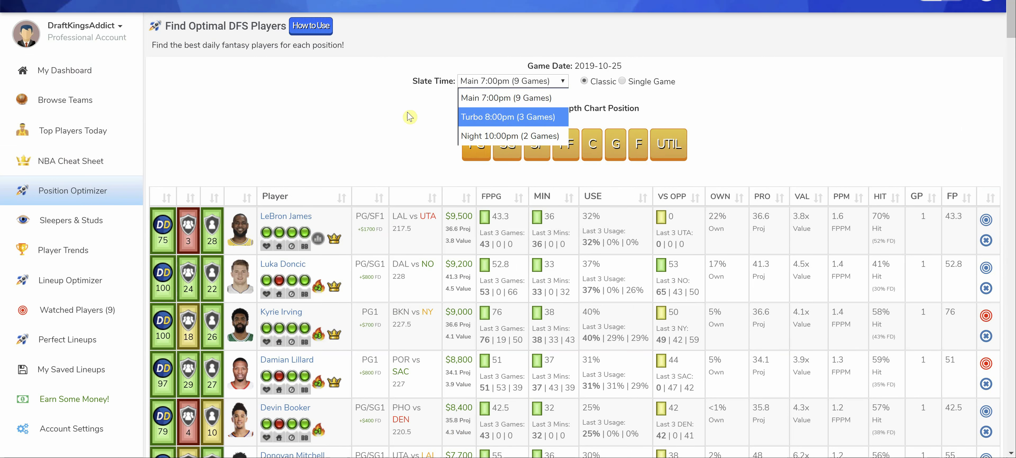
pyautogui.click(357, 128)
pyautogui.scroll(-1, 377, 221)
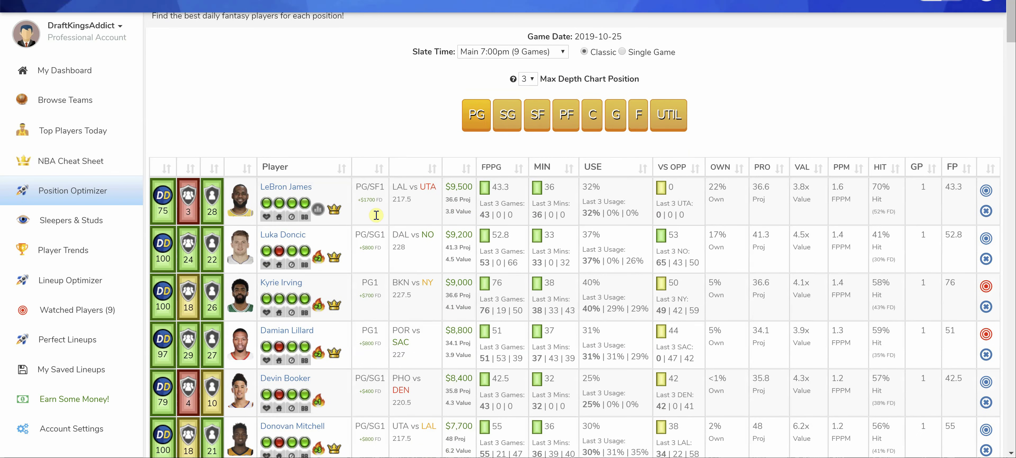
pyautogui.scroll(-1, 363, 212)
pyautogui.scroll(2, 357, 225)
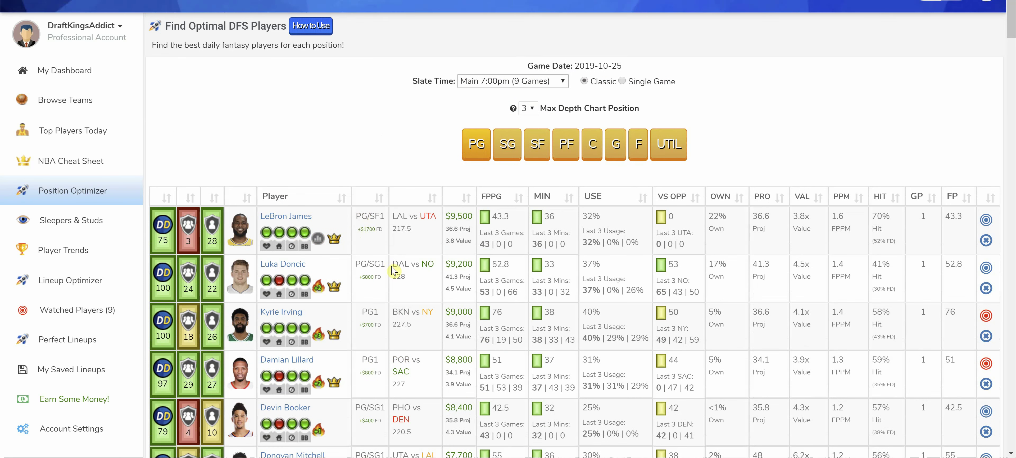
pyautogui.scroll(-5, 366, 310)
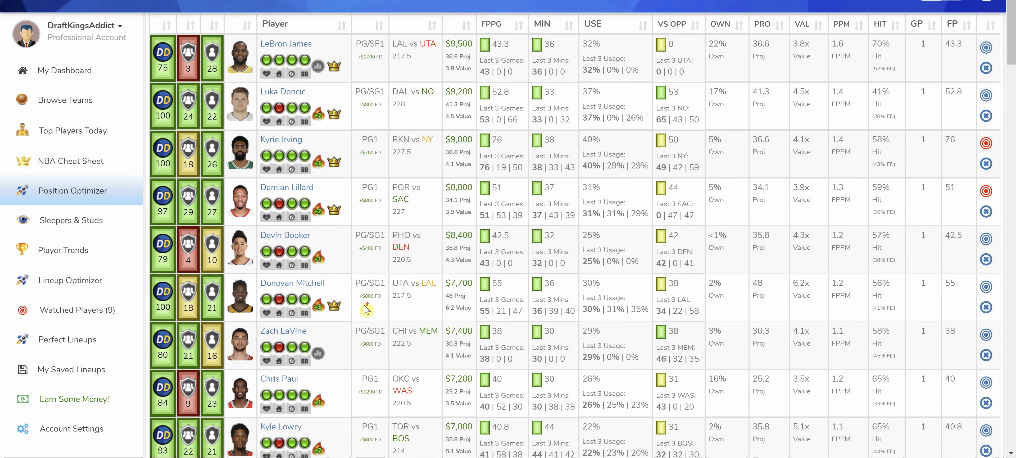
pyautogui.scroll(5, 525, 333)
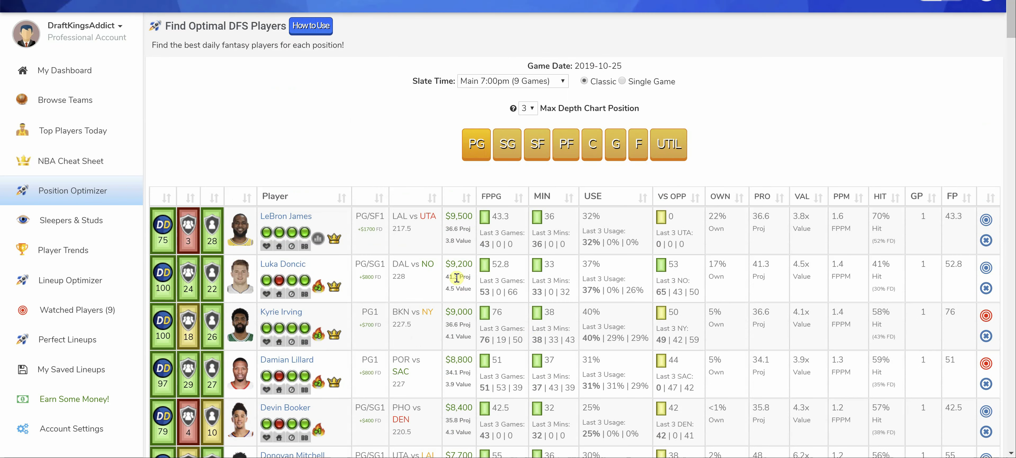
pyautogui.scroll(-2, 456, 277)
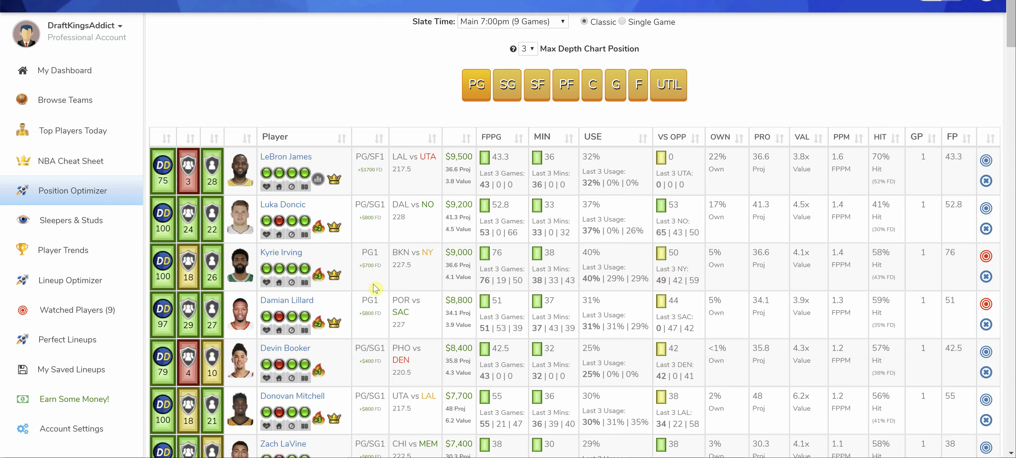
pyautogui.moveTo(323, 278)
pyautogui.scroll(-2, 442, 312)
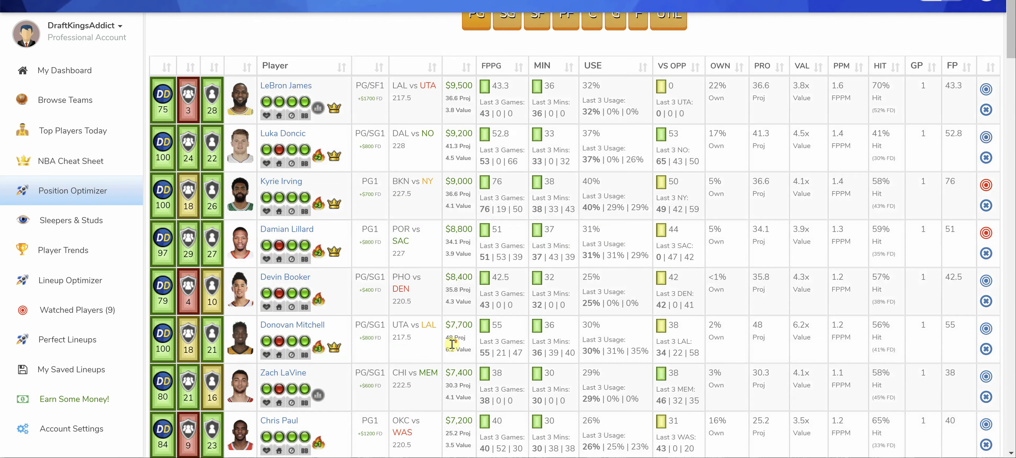
pyautogui.scroll(1, 451, 344)
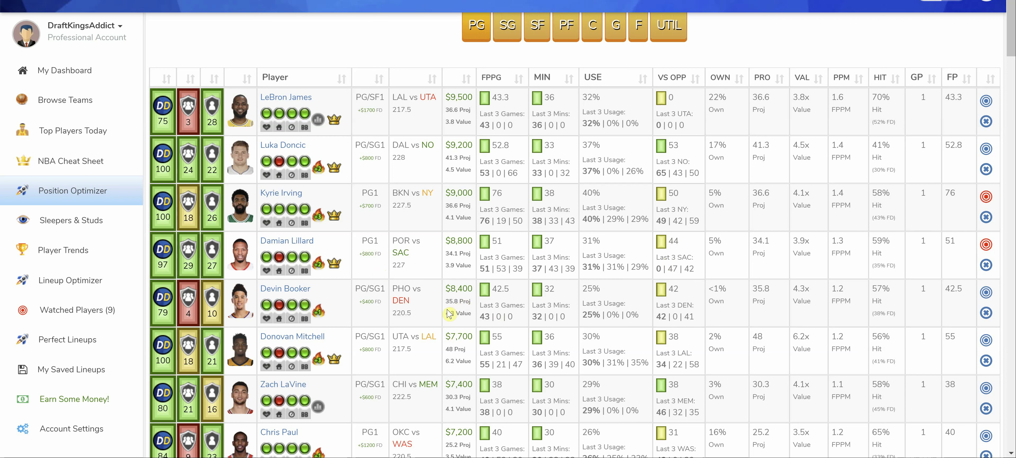
# Add Chris Paul to the watched players in the point-guard rankings
pyautogui.scroll(-3, 448, 310)
pyautogui.scroll(-9, 438, 316)
pyautogui.scroll(-8, 434, 326)
pyautogui.scroll(5, 438, 326)
pyautogui.scroll(15, 438, 315)
pyautogui.scroll(-3, 395, 280)
pyautogui.scroll(1, 395, 281)
pyautogui.scroll(5, 396, 281)
pyautogui.scroll(-10, 410, 311)
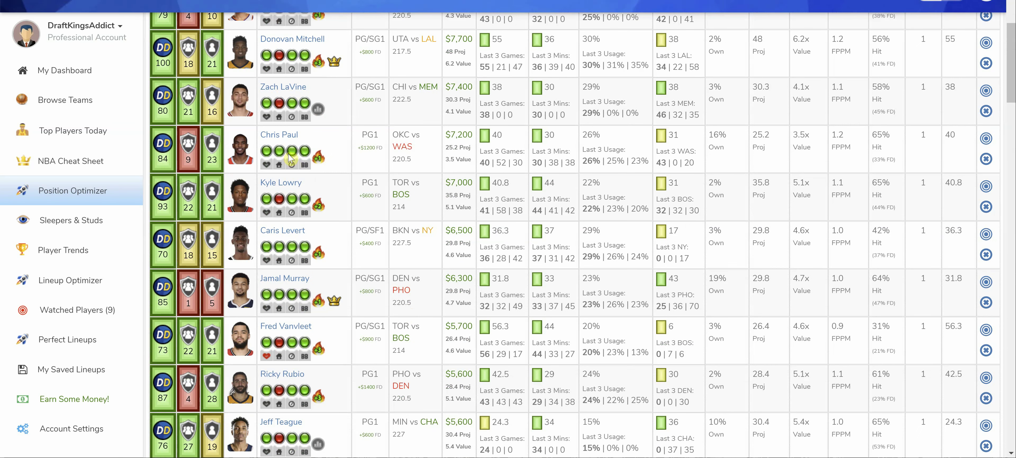
pyautogui.moveTo(323, 163)
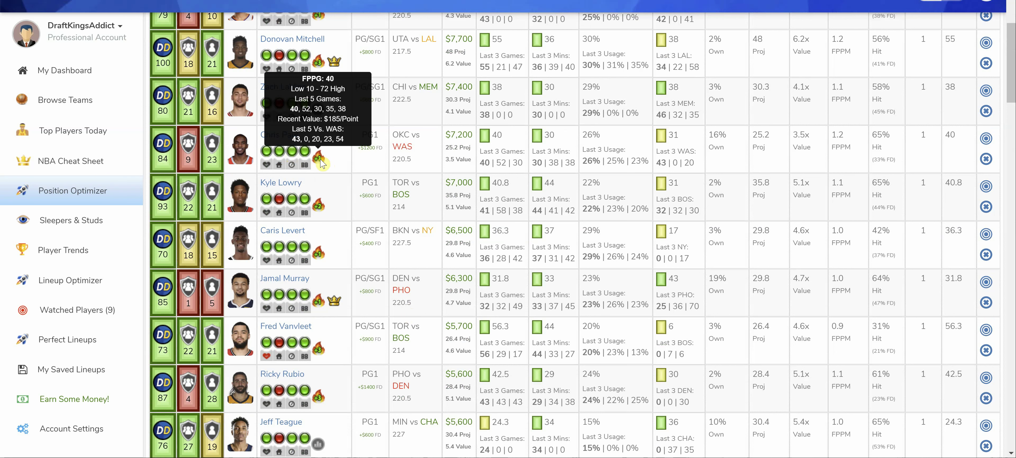
pyautogui.moveTo(222, 158)
pyautogui.click(986, 140)
# Add Terry Rozier to the watched players, then return to the top of the table
pyautogui.scroll(-2, 617, 309)
pyautogui.scroll(-3, 620, 313)
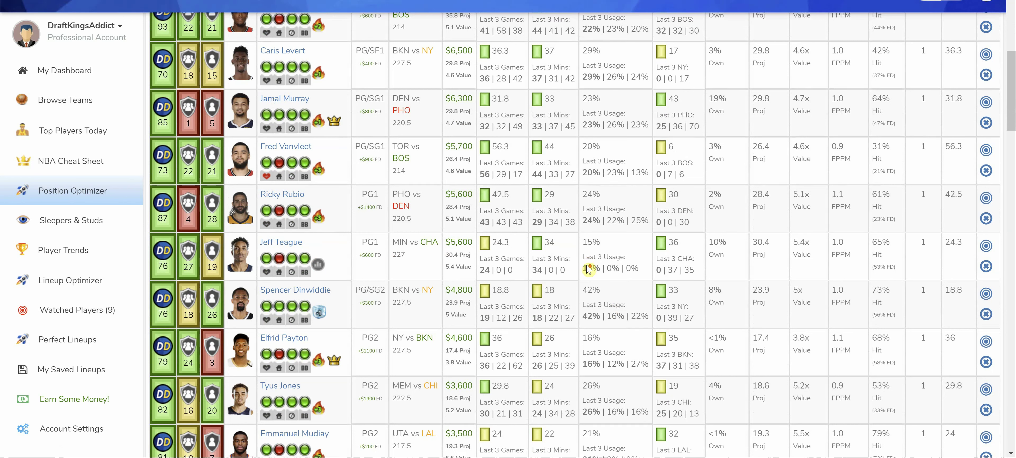
pyautogui.scroll(-5, 584, 264)
pyautogui.scroll(-3, 582, 269)
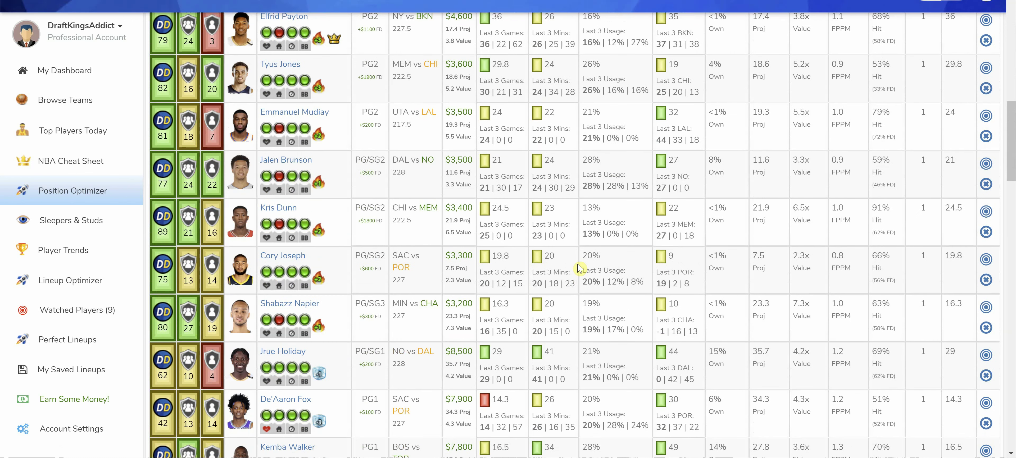
pyautogui.scroll(-5, 580, 268)
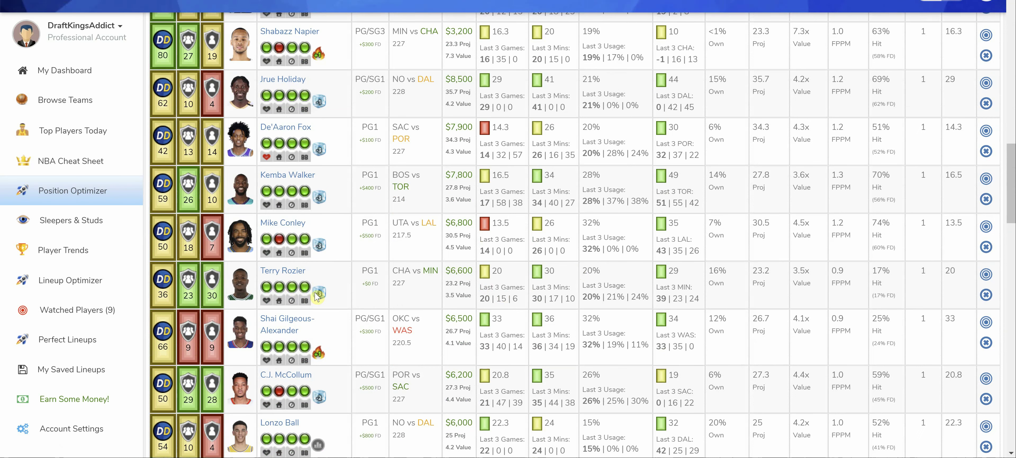
pyautogui.moveTo(317, 297)
pyautogui.click(987, 274)
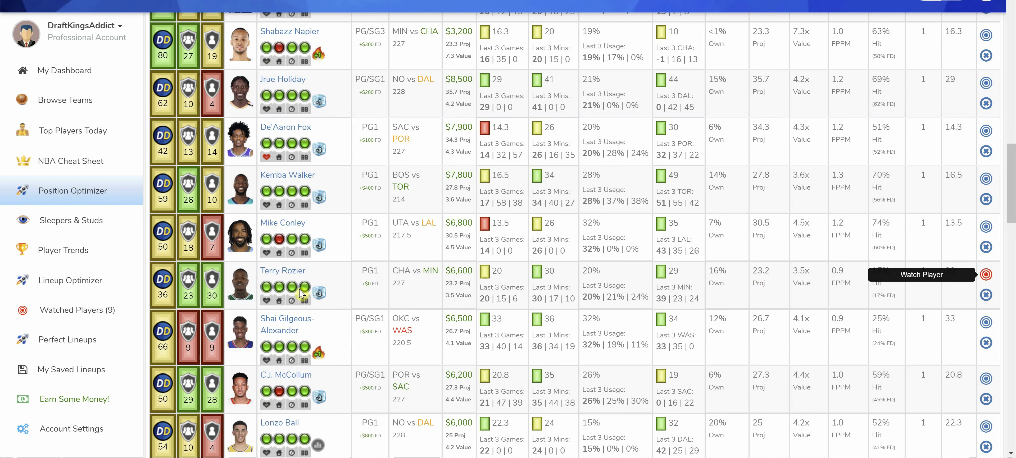
pyautogui.scroll(10, 426, 340)
pyautogui.scroll(20, 426, 334)
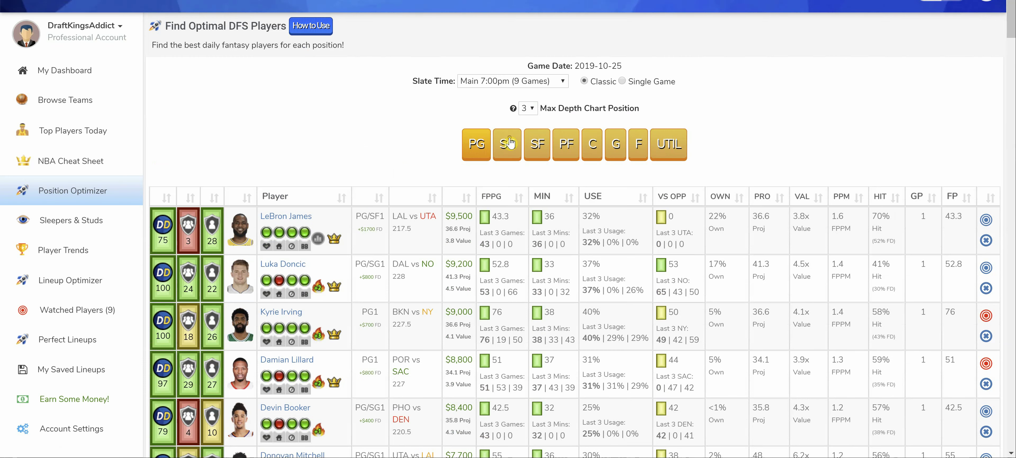
pyautogui.click(509, 143)
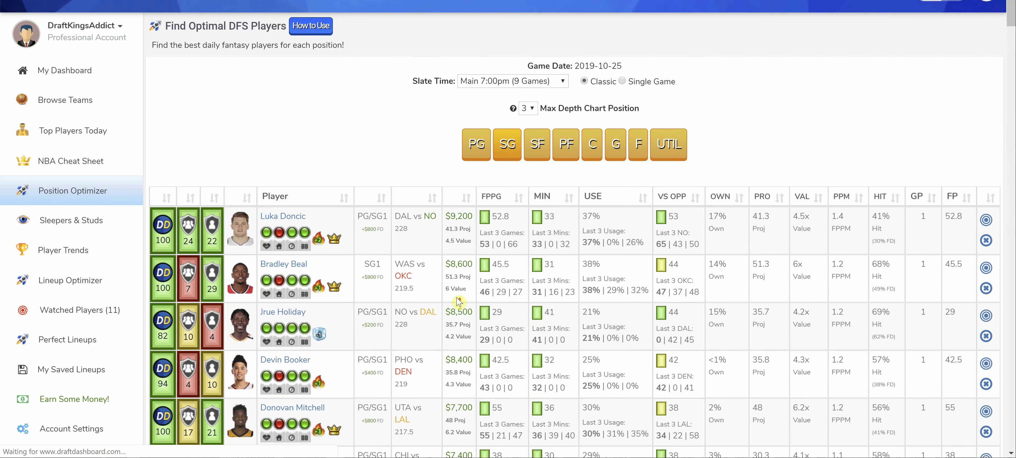
pyautogui.scroll(-6, 458, 302)
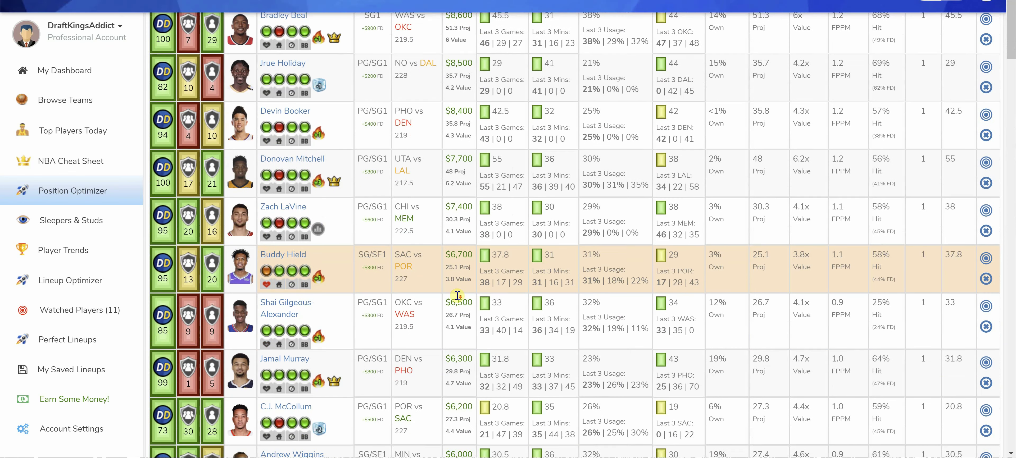
pyautogui.scroll(-6, 457, 296)
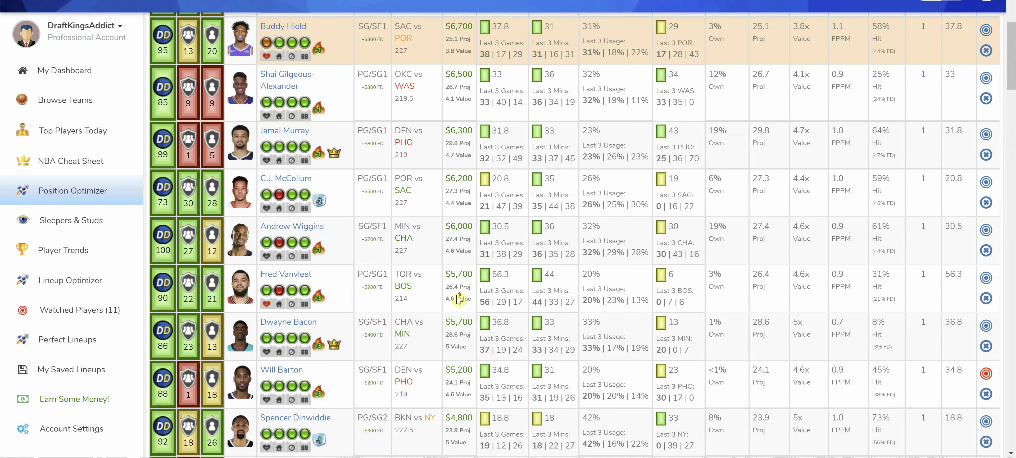
pyautogui.scroll(6, 459, 298)
pyautogui.scroll(-6, 459, 298)
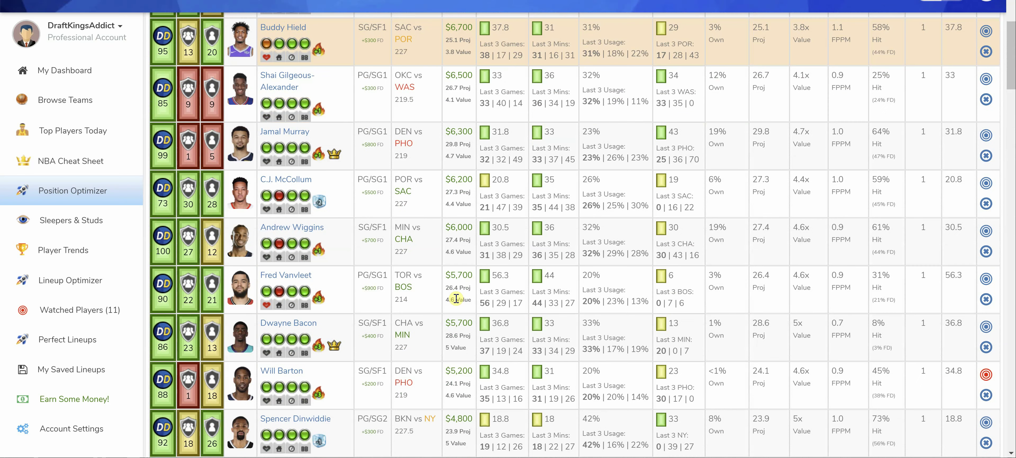
pyautogui.moveTo(322, 397)
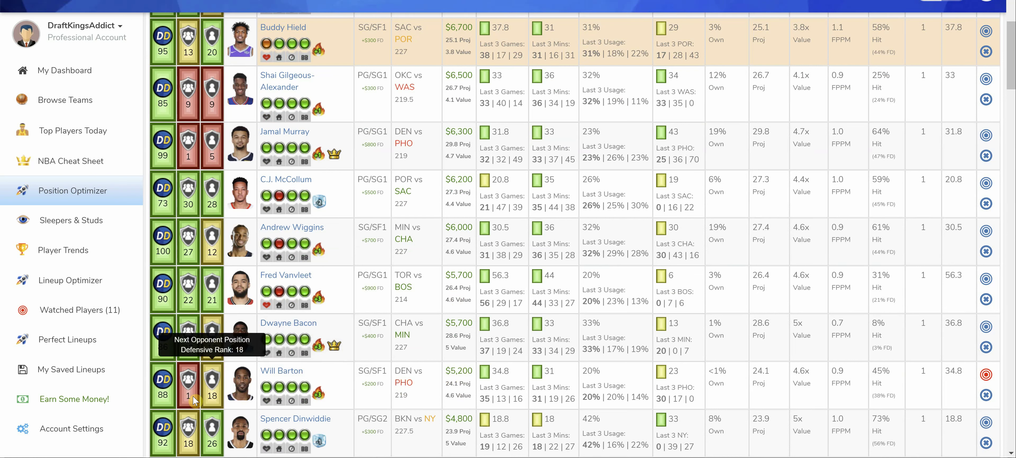
pyautogui.moveTo(192, 396)
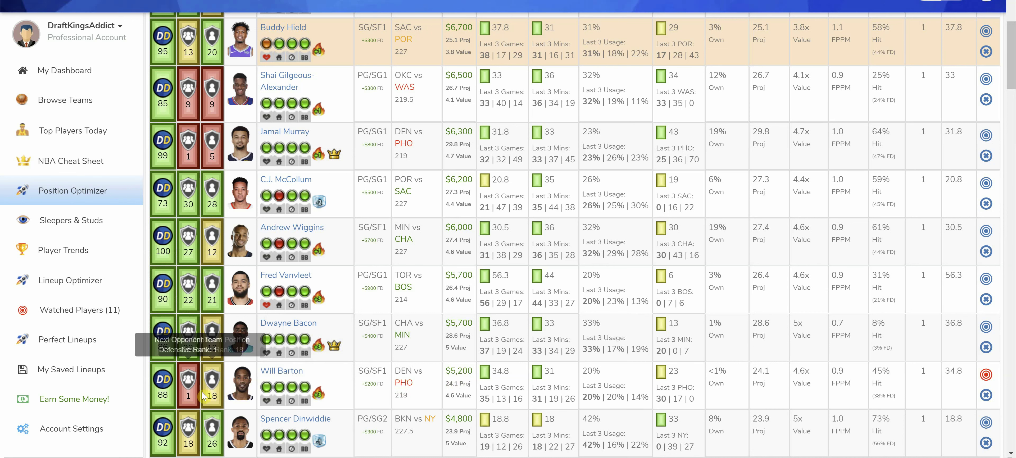
pyautogui.scroll(-1, 421, 373)
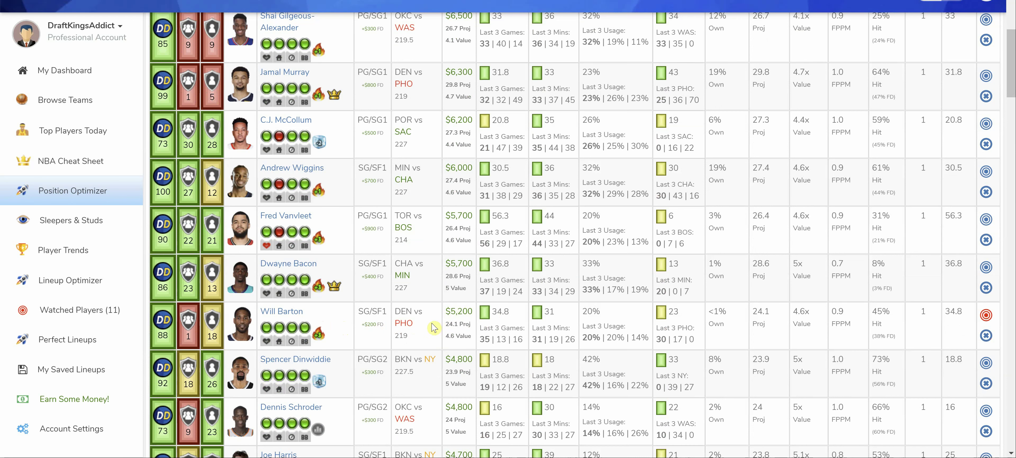
pyautogui.scroll(2, 390, 333)
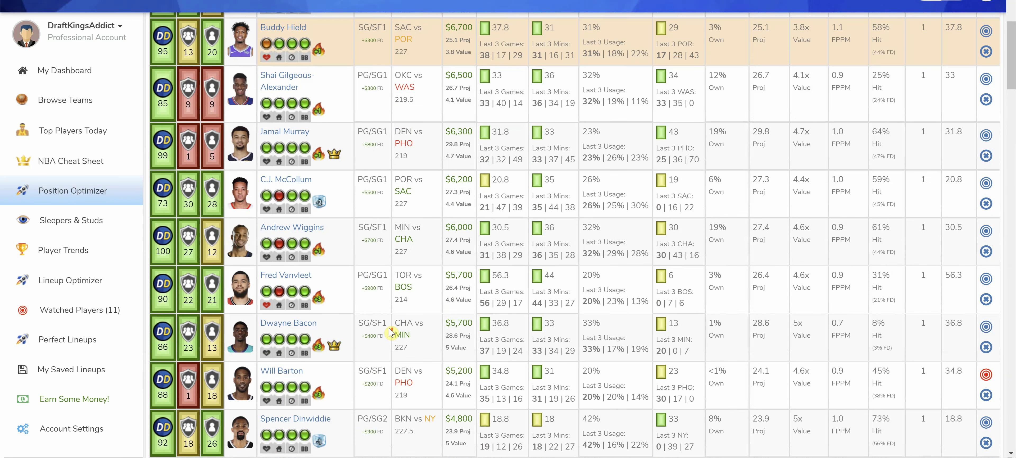
pyautogui.scroll(5, 391, 332)
pyautogui.scroll(2, 391, 332)
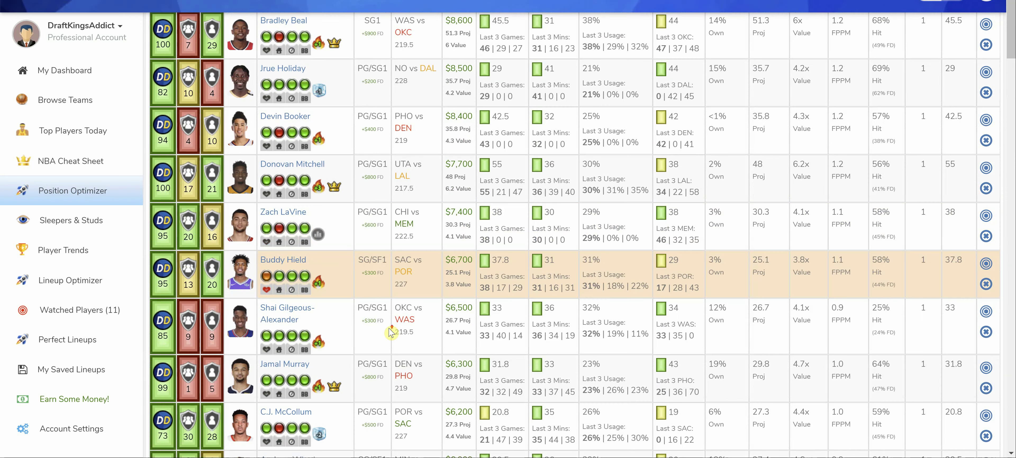
pyautogui.scroll(5, 390, 332)
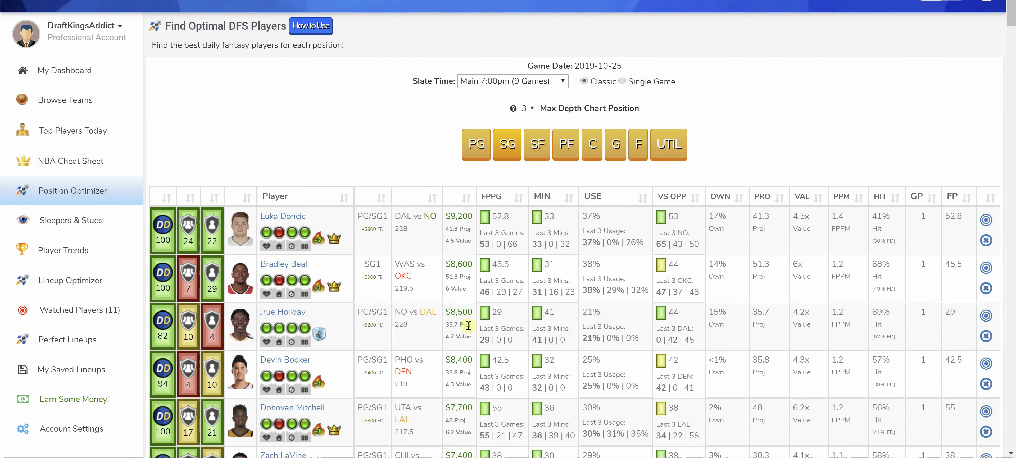
pyautogui.scroll(-1, 466, 327)
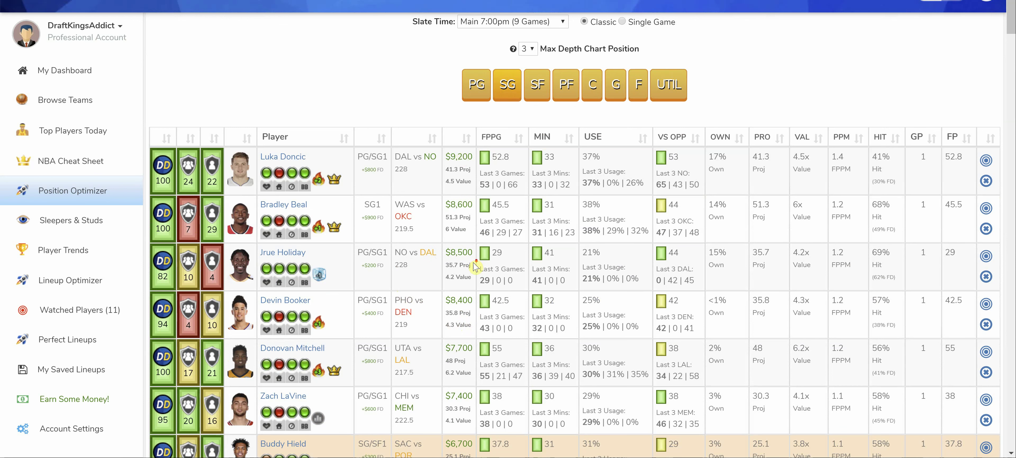
pyautogui.scroll(-3, 477, 265)
pyautogui.scroll(6, 475, 266)
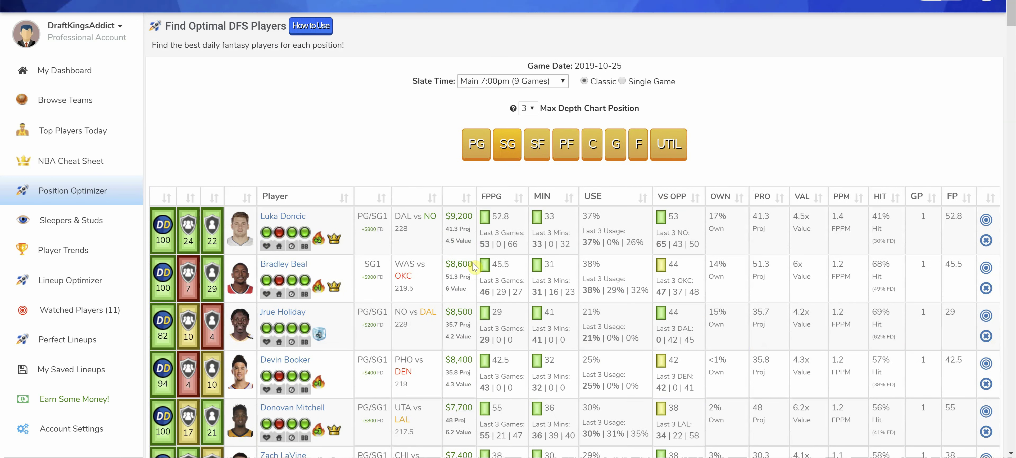
pyautogui.scroll(-8, 474, 264)
pyautogui.scroll(-3, 472, 263)
pyautogui.scroll(-7, 472, 270)
pyautogui.scroll(-3, 474, 272)
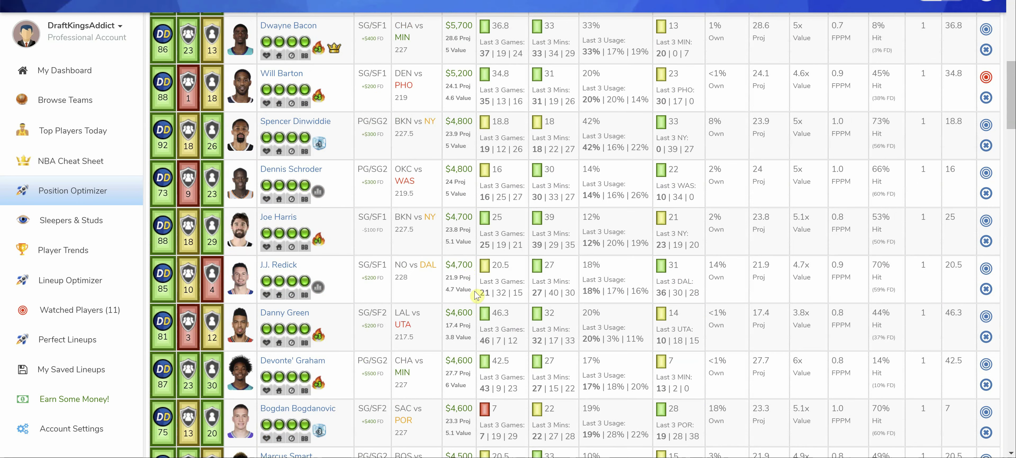
pyautogui.scroll(-1, 470, 291)
pyautogui.scroll(-4, 470, 291)
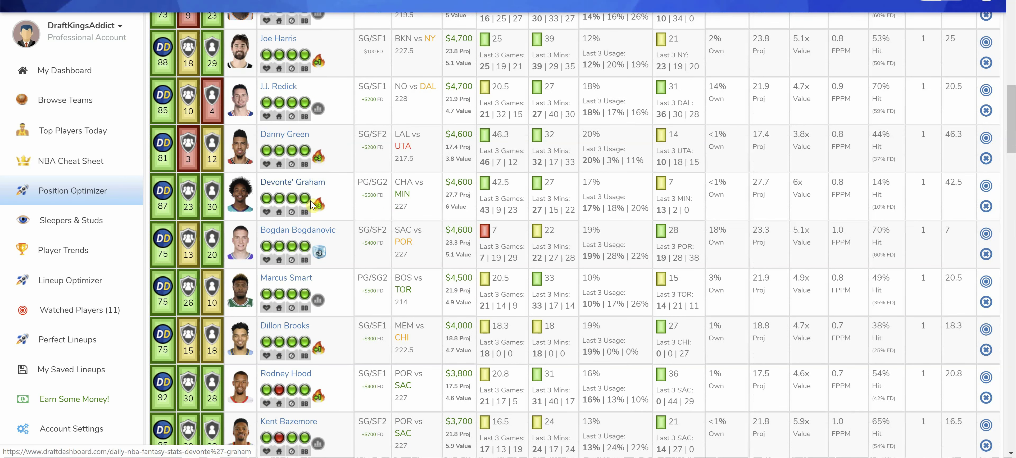
pyautogui.moveTo(296, 197)
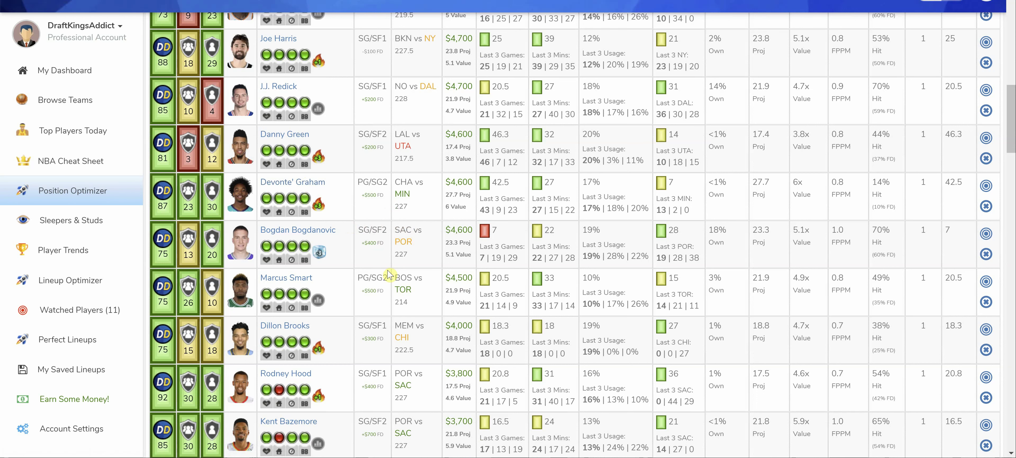
pyautogui.scroll(-2, 389, 279)
pyautogui.scroll(-6, 391, 287)
pyautogui.scroll(-2, 392, 287)
pyautogui.scroll(13, 393, 294)
pyautogui.scroll(12, 393, 294)
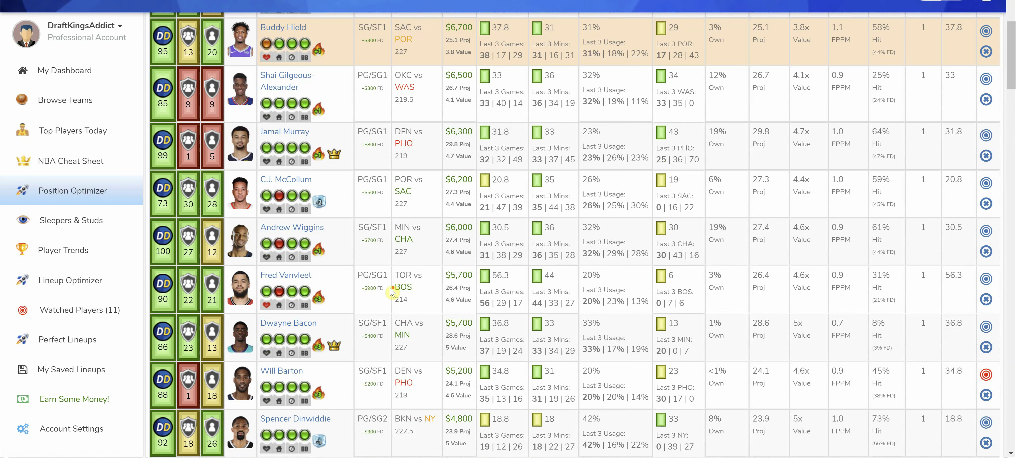
pyautogui.scroll(2, 391, 292)
pyautogui.moveTo(266, 104)
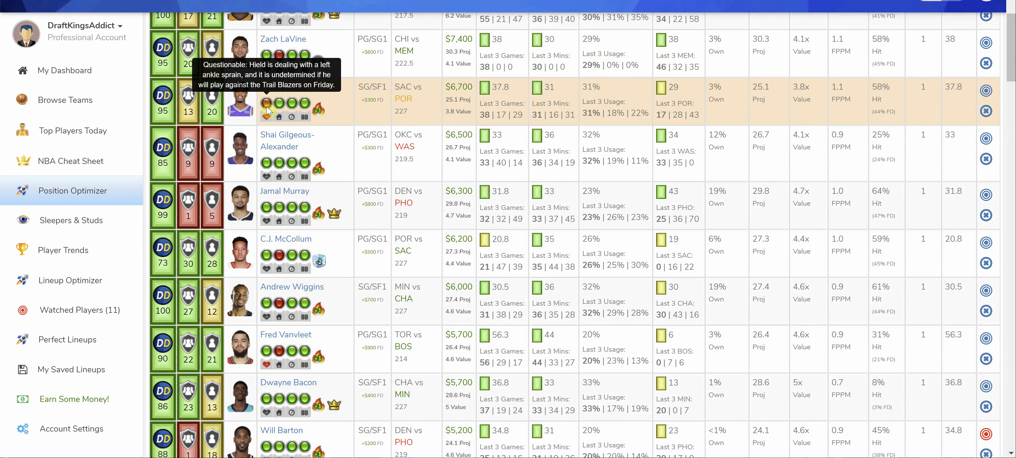
pyautogui.scroll(6, 385, 278)
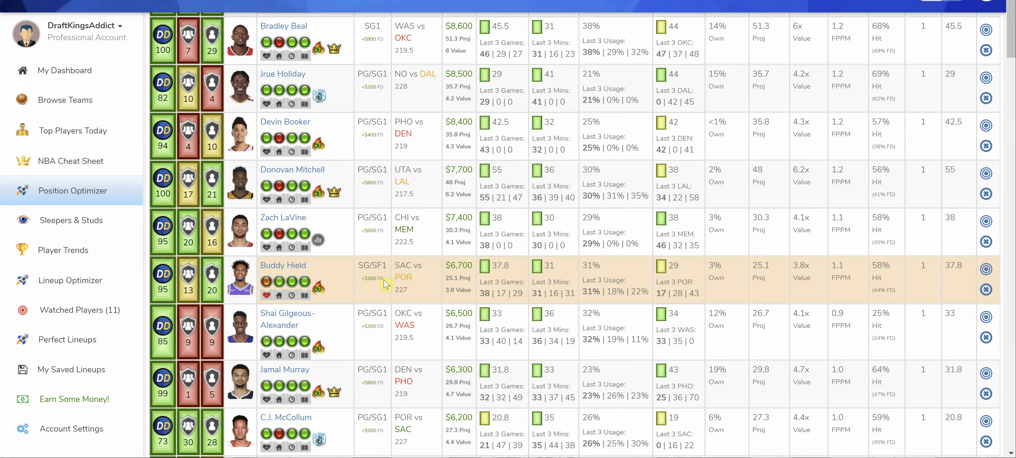
pyautogui.scroll(2, 385, 283)
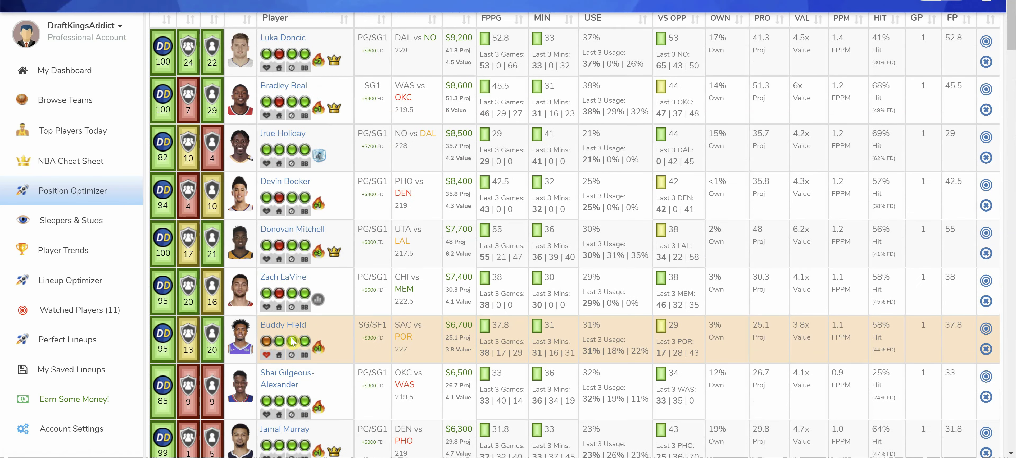
pyautogui.moveTo(291, 335)
pyautogui.scroll(-4, 421, 351)
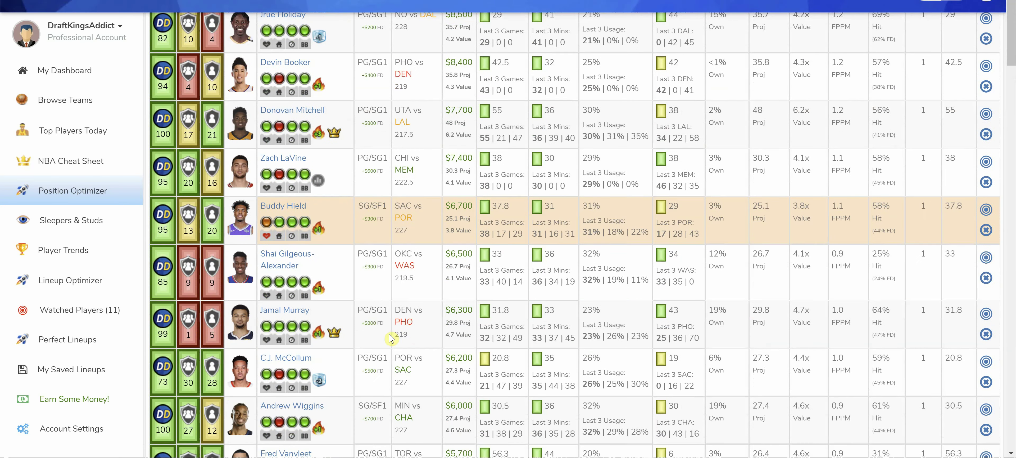
pyautogui.scroll(-20, 421, 351)
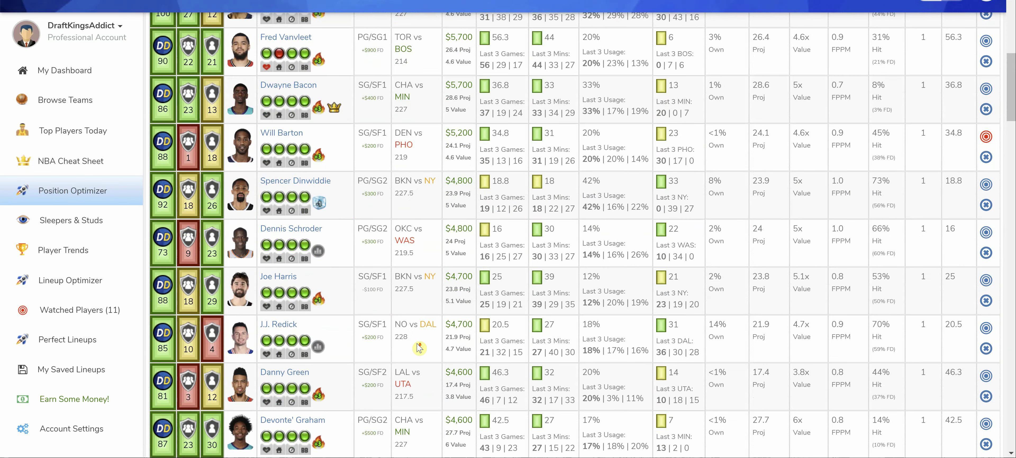
pyautogui.scroll(-15, 419, 349)
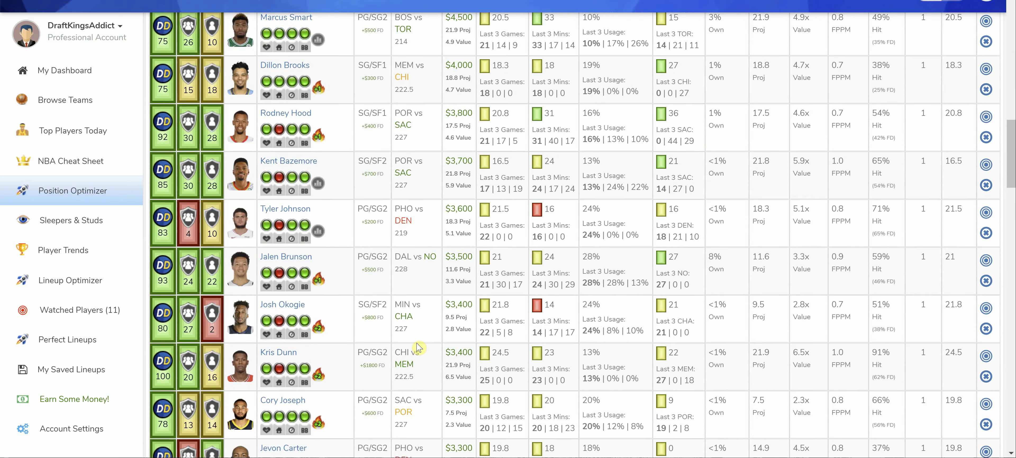
pyautogui.scroll(-10, 421, 345)
pyautogui.scroll(15, 420, 343)
pyautogui.scroll(20, 421, 343)
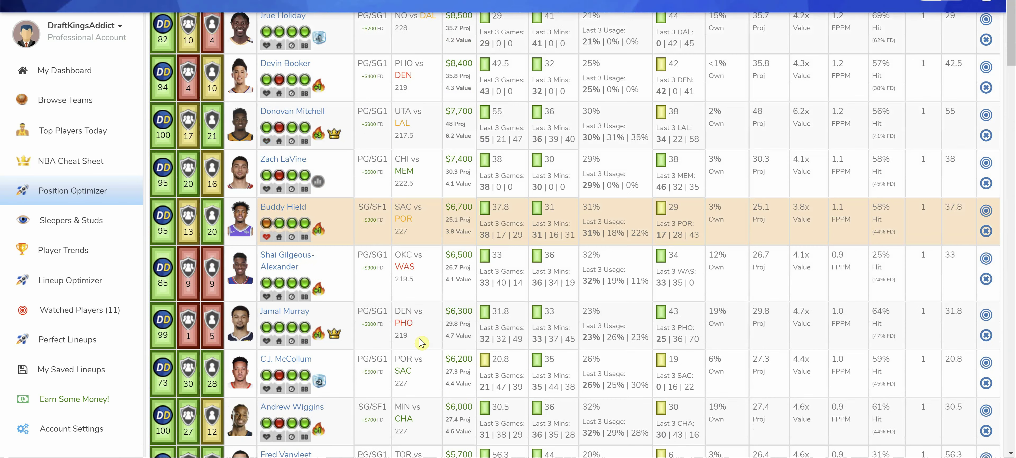
pyautogui.scroll(5, 421, 343)
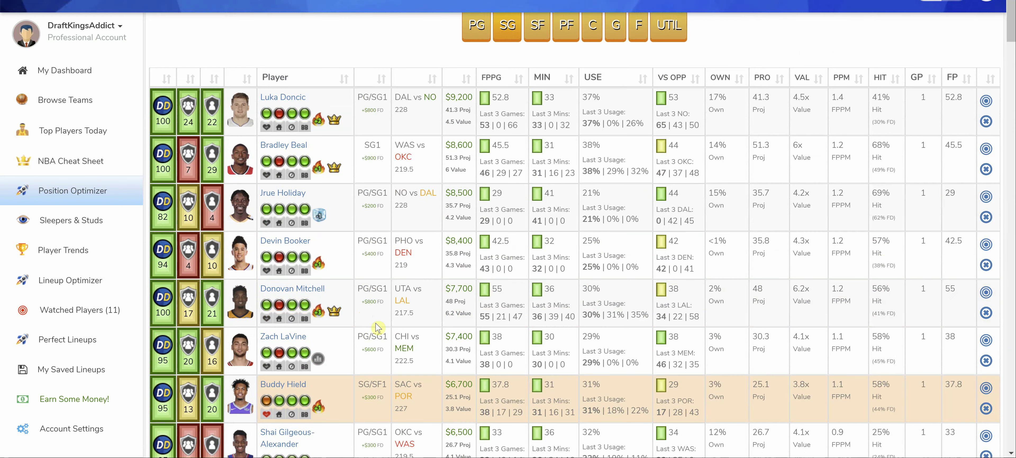
# Show the SF rankings and scroll through LeBron James, Danilo Gallinari and Brandon Ingram
pyautogui.click(538, 35)
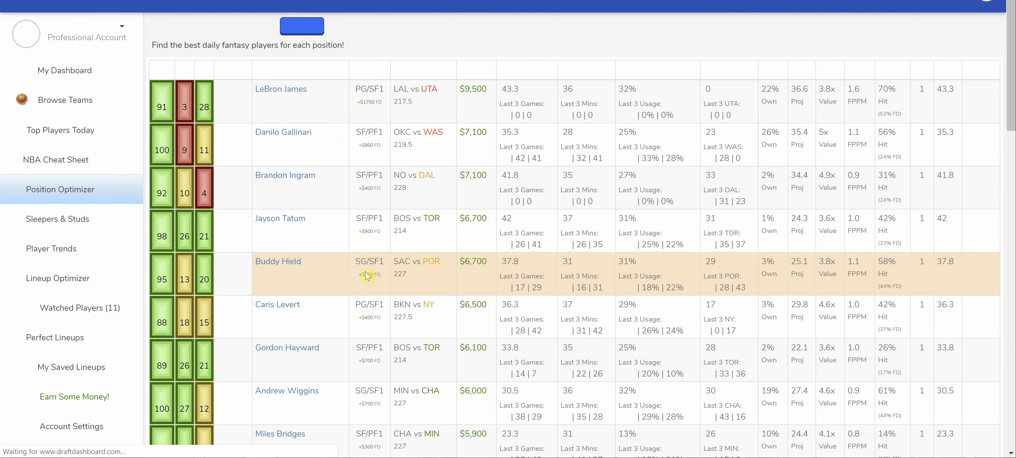
pyautogui.scroll(-5, 417, 261)
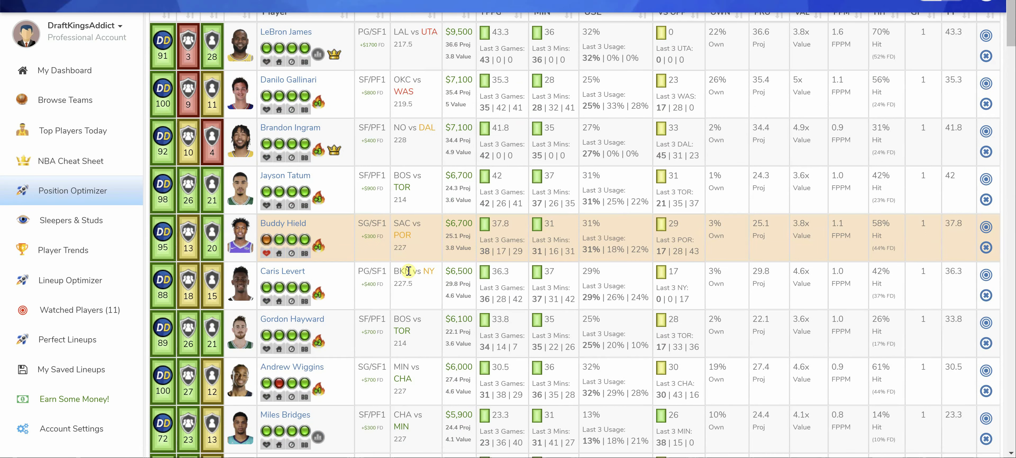
pyautogui.scroll(-4, 408, 271)
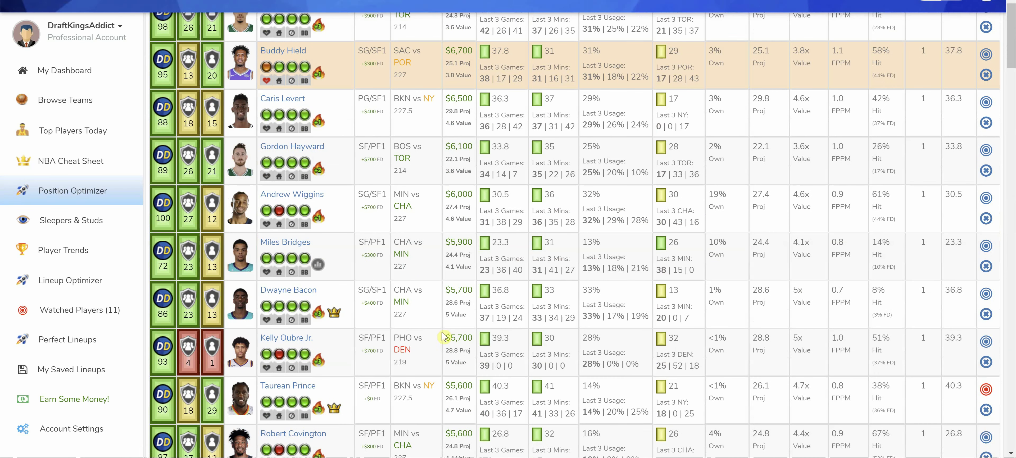
pyautogui.scroll(-3, 444, 337)
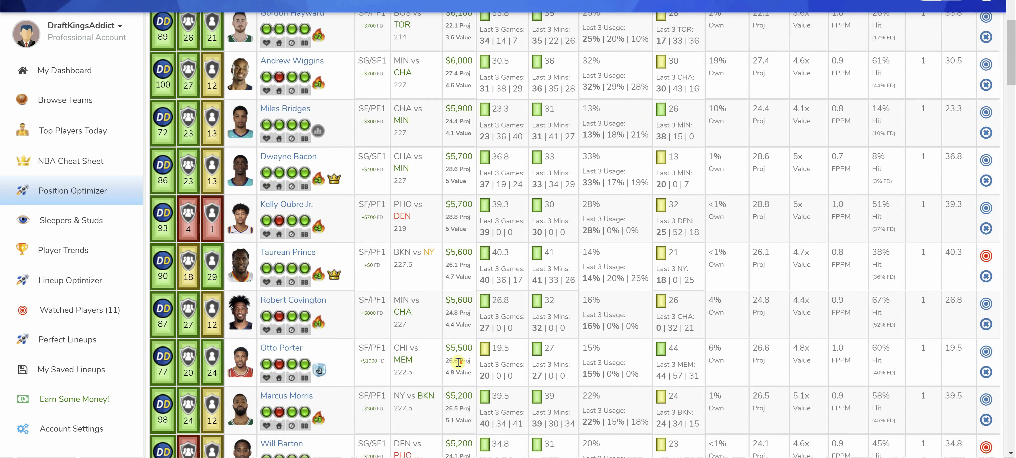
pyautogui.scroll(-8, 458, 362)
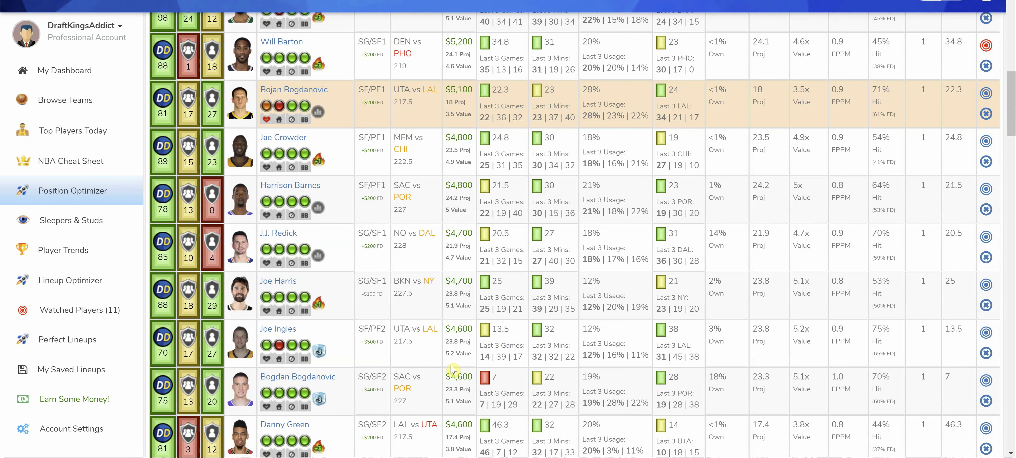
pyautogui.scroll(5, 451, 371)
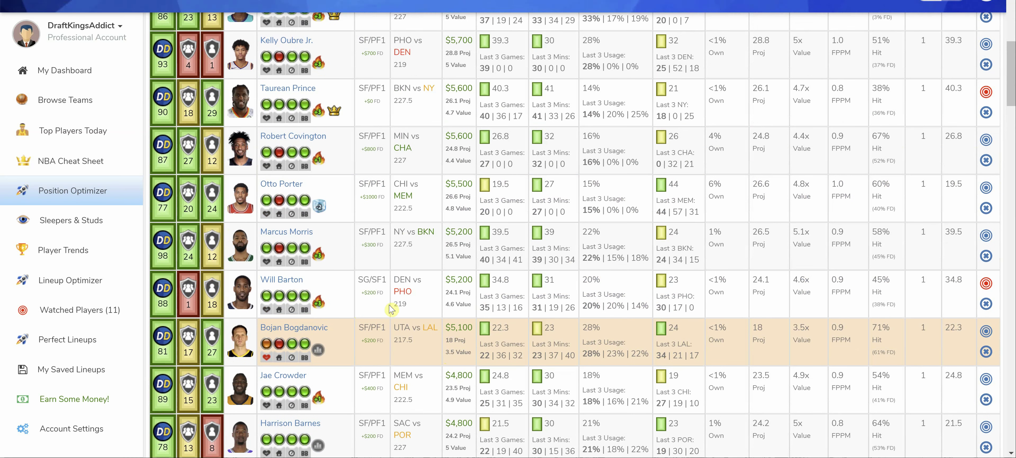
pyautogui.scroll(1, 374, 333)
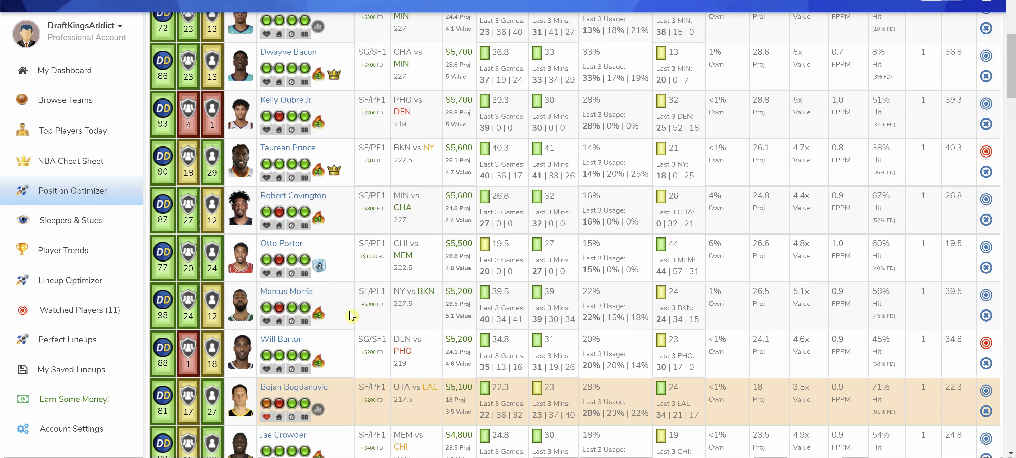
pyautogui.scroll(-2, 357, 314)
pyautogui.scroll(7, 357, 317)
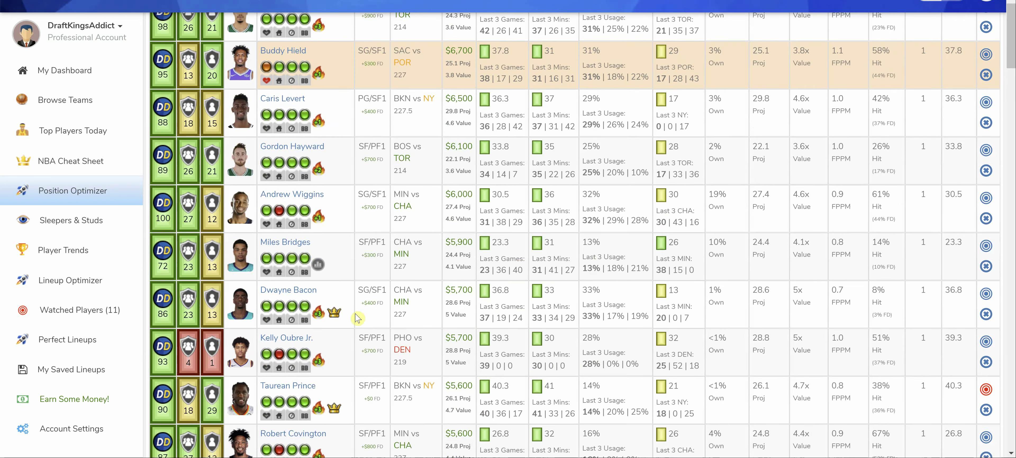
pyautogui.scroll(7, 357, 318)
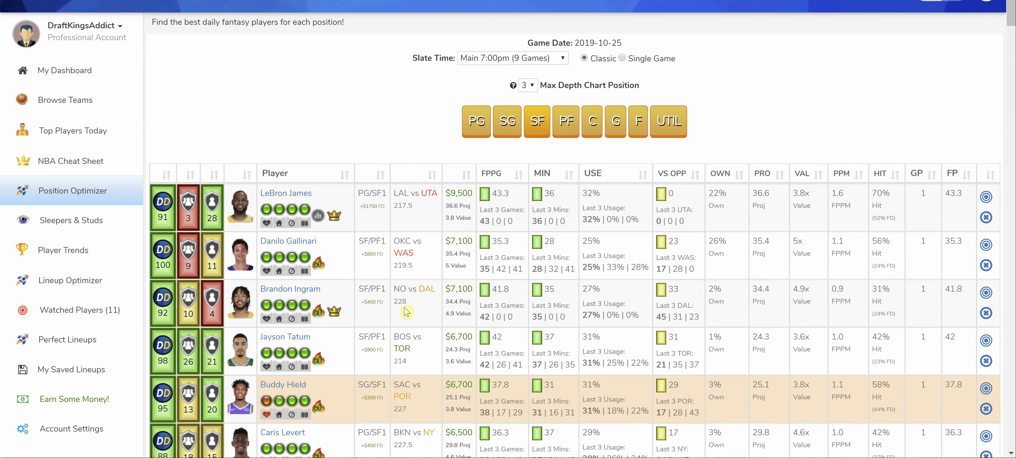
pyautogui.scroll(-10, 406, 312)
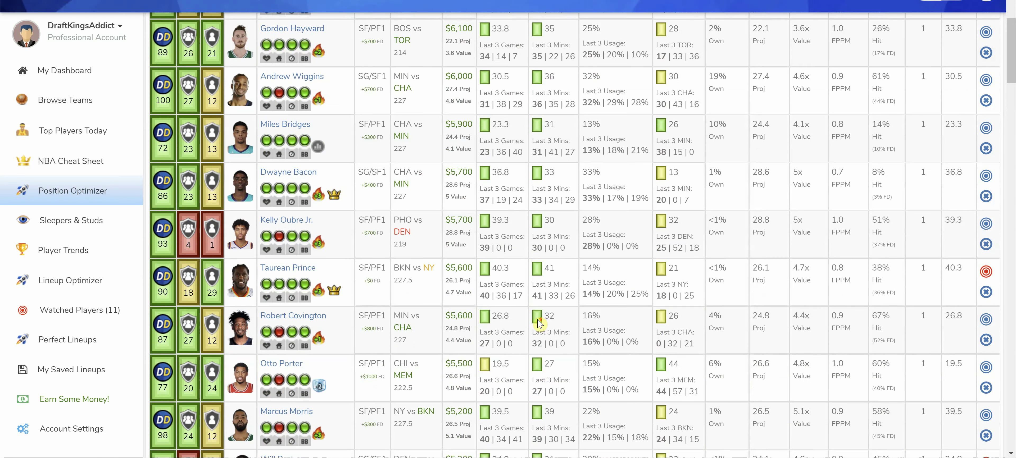
pyautogui.scroll(10, 539, 323)
pyautogui.click(574, 83)
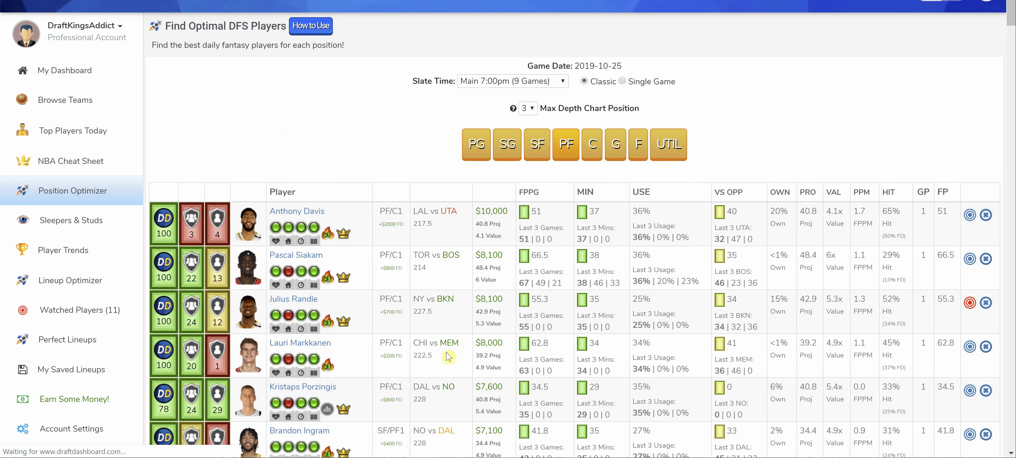
pyautogui.scroll(-1, 444, 285)
pyautogui.scroll(-2, 463, 315)
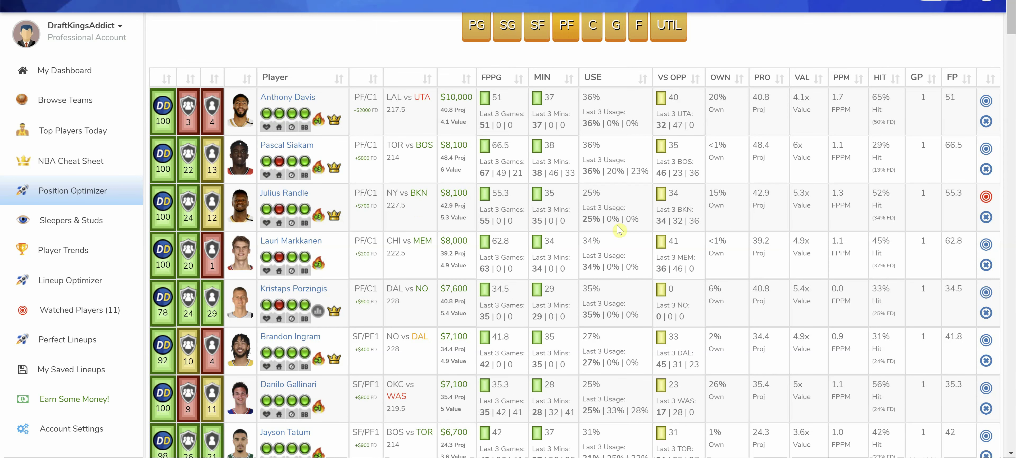
pyautogui.scroll(-3, 616, 217)
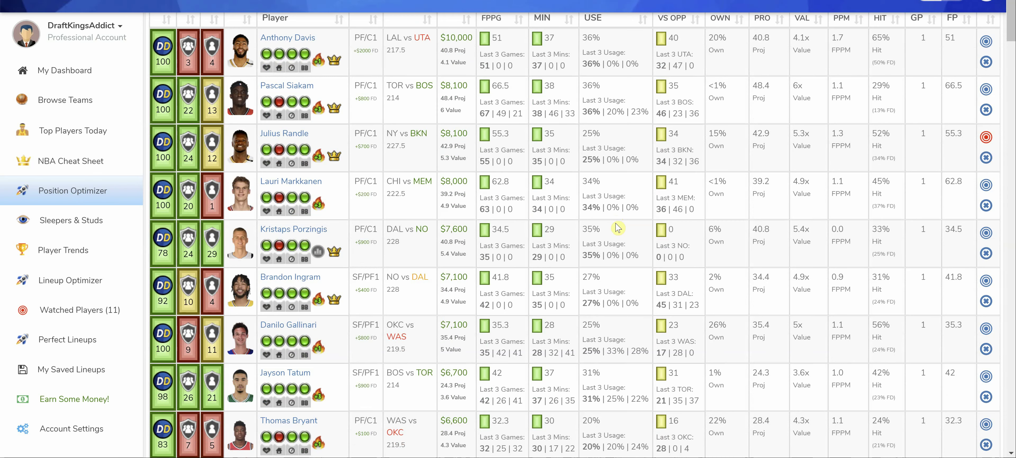
pyautogui.scroll(-3, 617, 228)
pyautogui.scroll(-3, 613, 228)
pyautogui.scroll(-15, 611, 228)
pyautogui.scroll(-6, 631, 288)
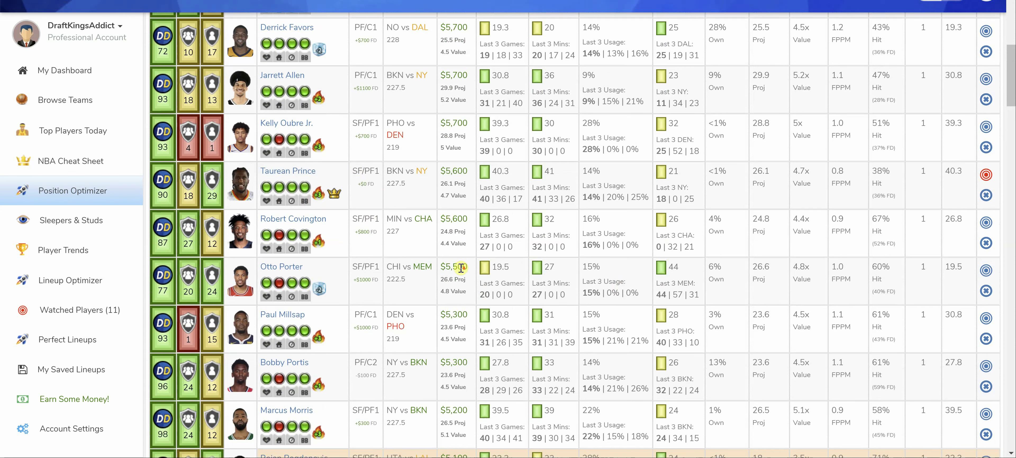
pyautogui.scroll(-9, 458, 268)
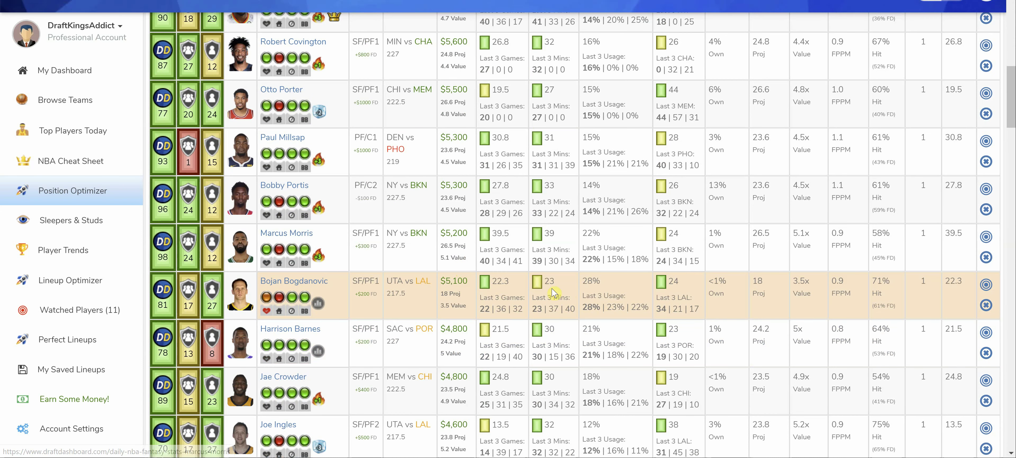
pyautogui.scroll(-6, 290, 245)
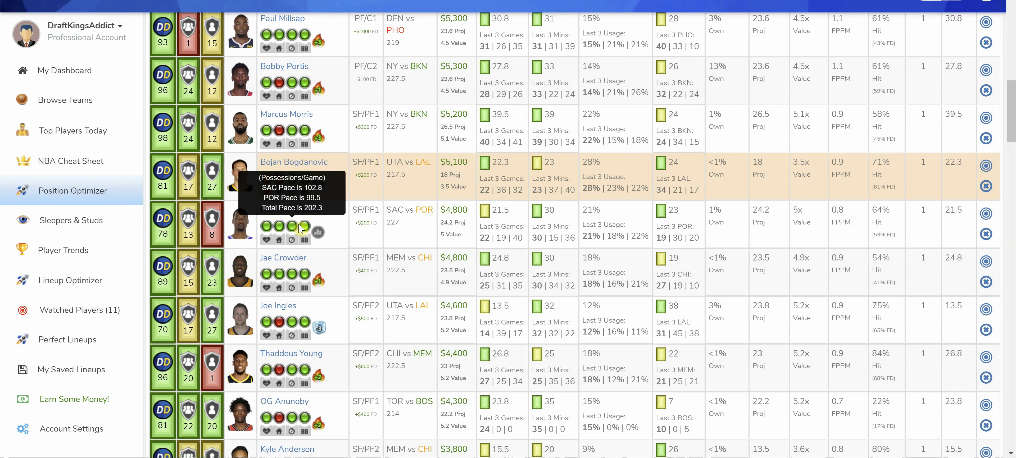
pyautogui.moveTo(318, 235)
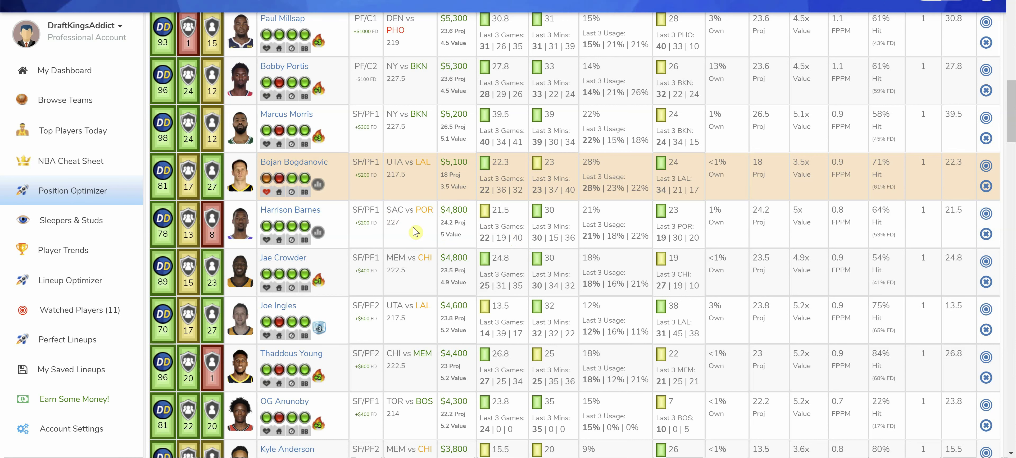
# Highlight Joe Ingles's $4,600 salary and his recent numbers against LAL
pyautogui.scroll(-1, 496, 318)
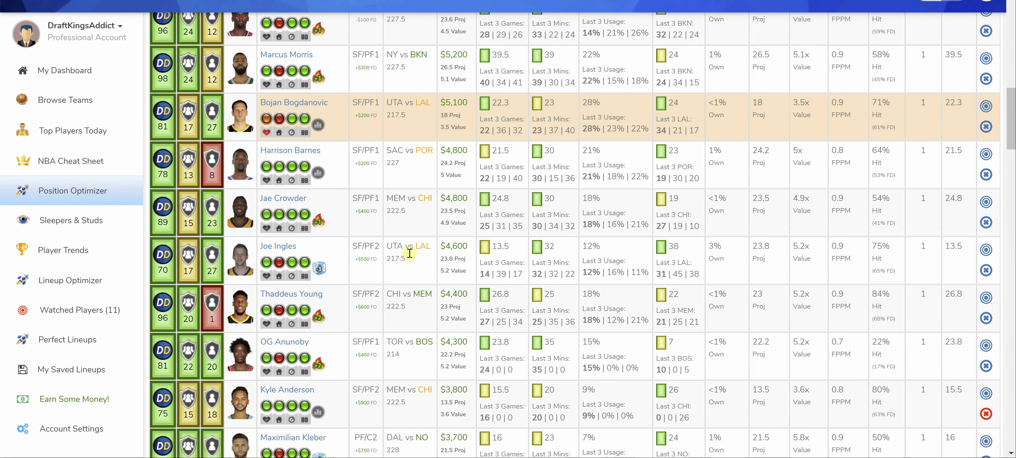
pyautogui.tripleClick(442, 250)
pyautogui.click(560, 271)
pyautogui.moveTo(662, 273); pyautogui.dragTo(716, 247)
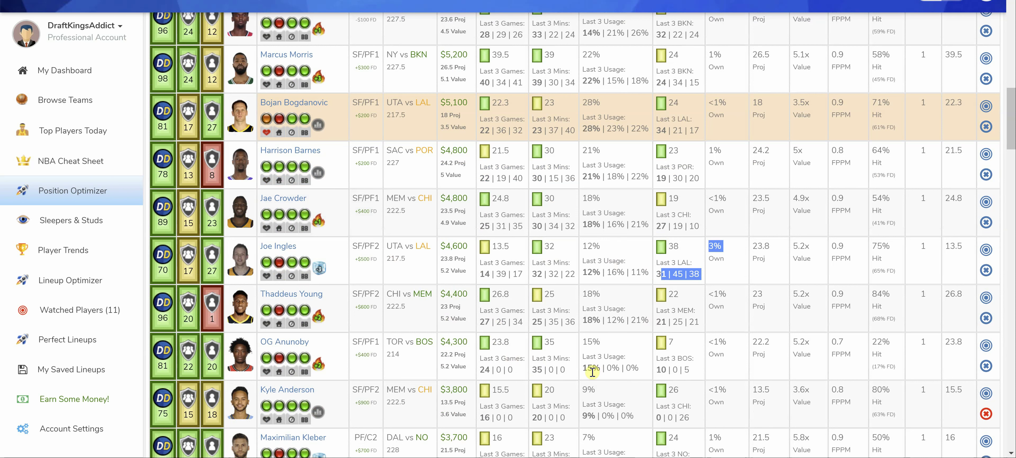
# Mark Joe Ingles as watched and scroll down to budget options like Frank Kaminsky
pyautogui.click(985, 252)
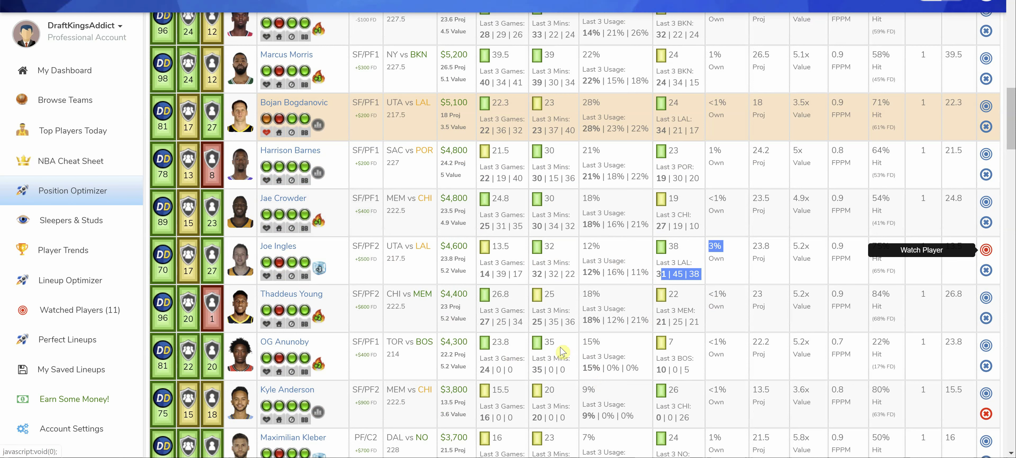
pyautogui.click(984, 414)
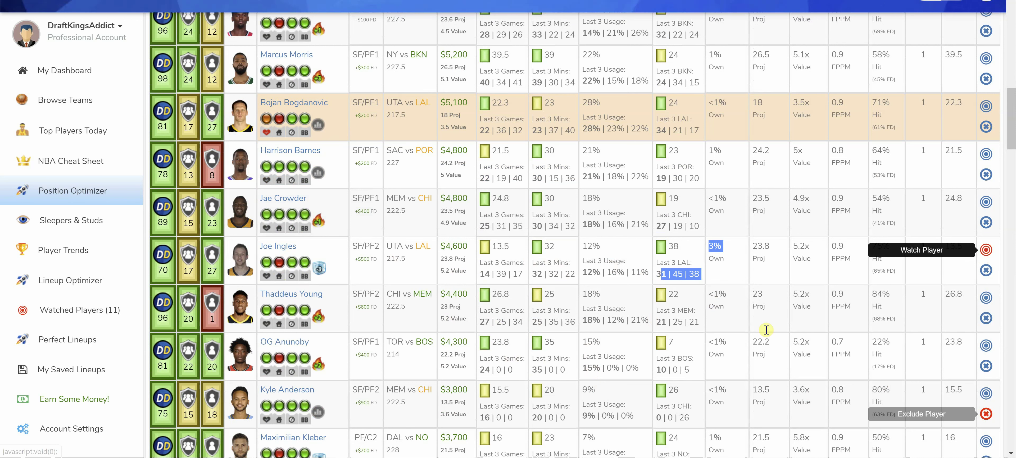
pyautogui.scroll(-8, 631, 335)
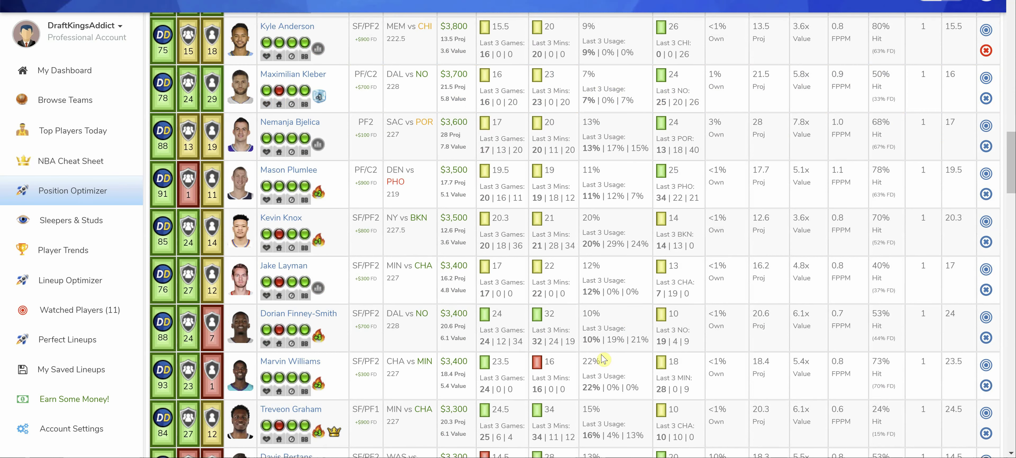
pyautogui.scroll(-3, 604, 358)
pyautogui.moveTo(283, 409)
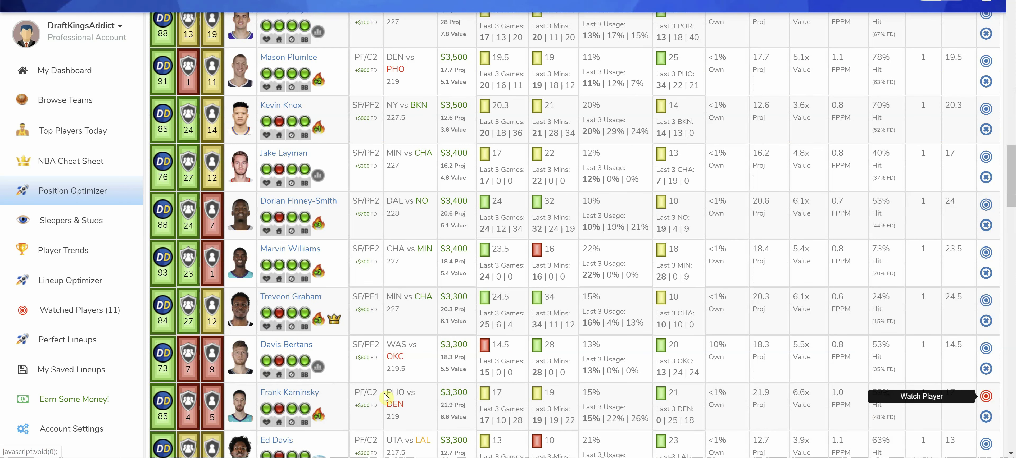
pyautogui.scroll(-3, 349, 384)
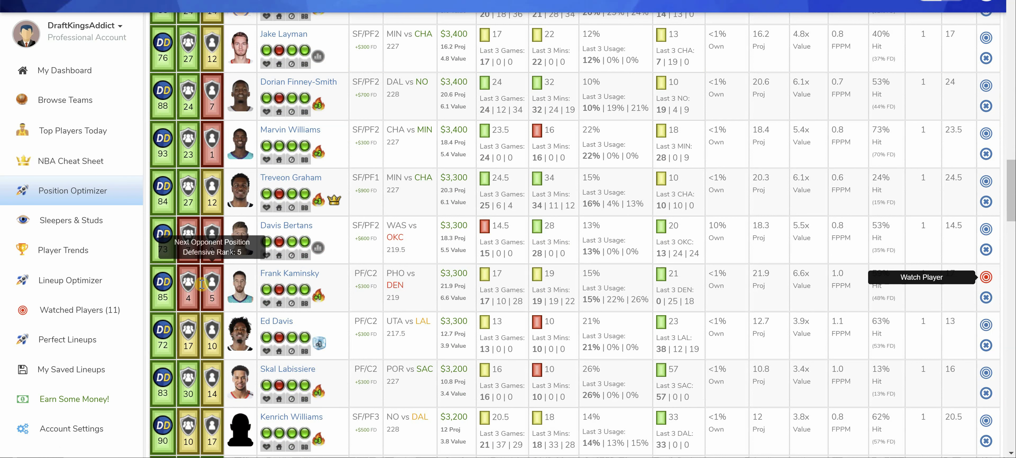
pyautogui.moveTo(190, 284)
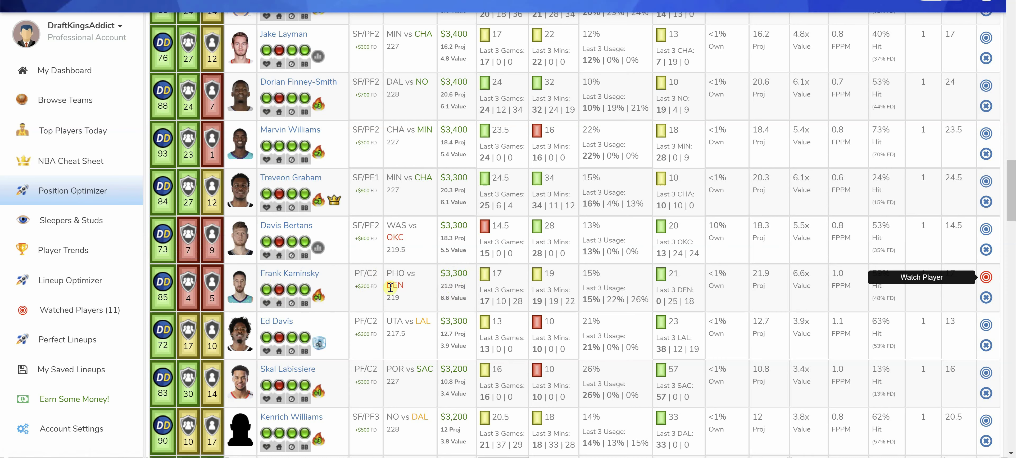
pyautogui.scroll(-5, 399, 288)
pyautogui.scroll(-3, 429, 288)
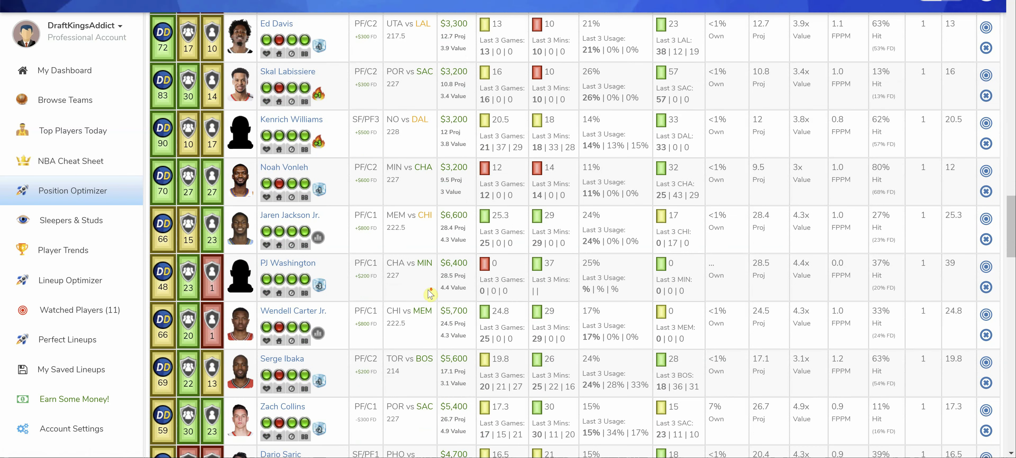
pyautogui.scroll(-6, 424, 292)
pyautogui.scroll(9, 424, 288)
pyautogui.scroll(15, 425, 288)
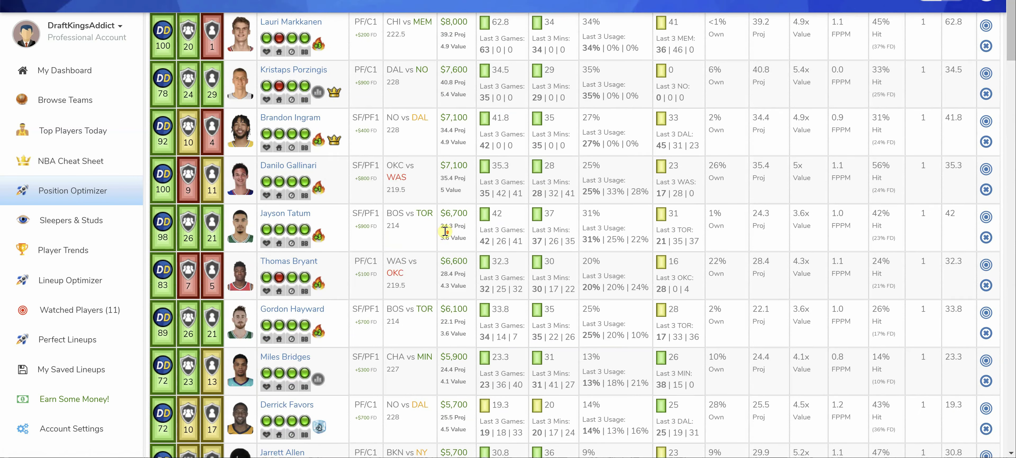
pyautogui.scroll(9, 431, 229)
# Show the center rankings and highlight Karl-Anthony Towns's matchup numbers against CHA
pyautogui.click(596, 152)
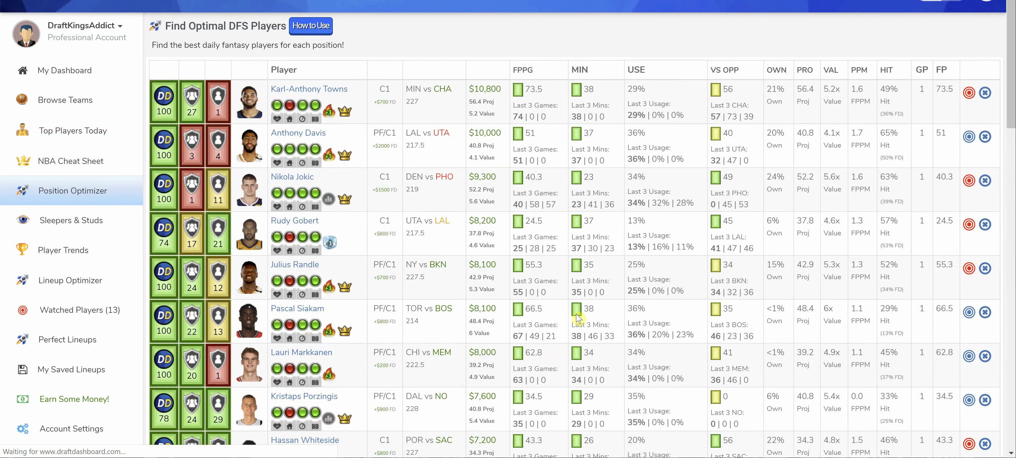
pyautogui.scroll(-4, 575, 316)
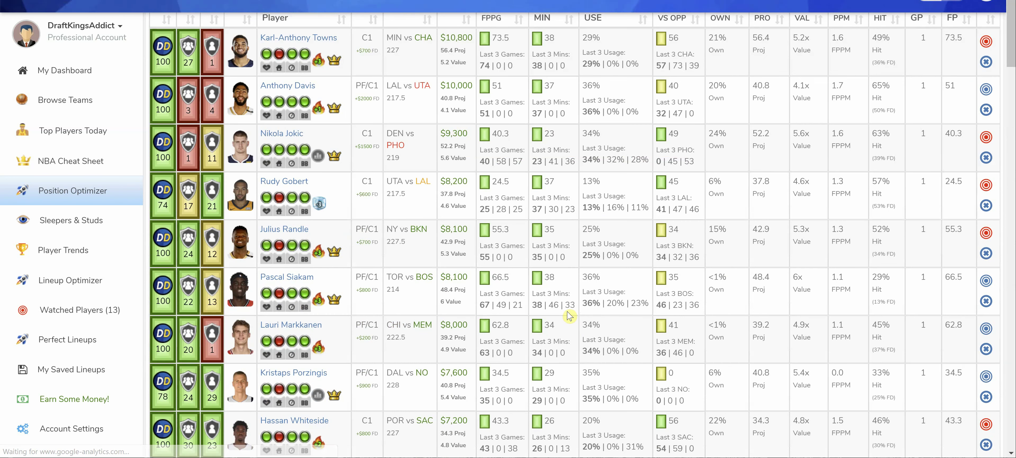
pyautogui.scroll(-4, 570, 316)
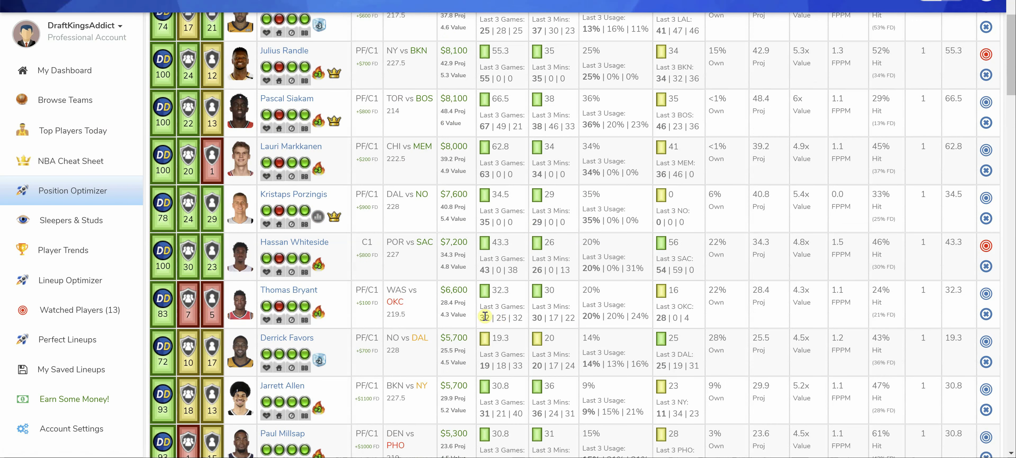
pyautogui.scroll(7, 480, 335)
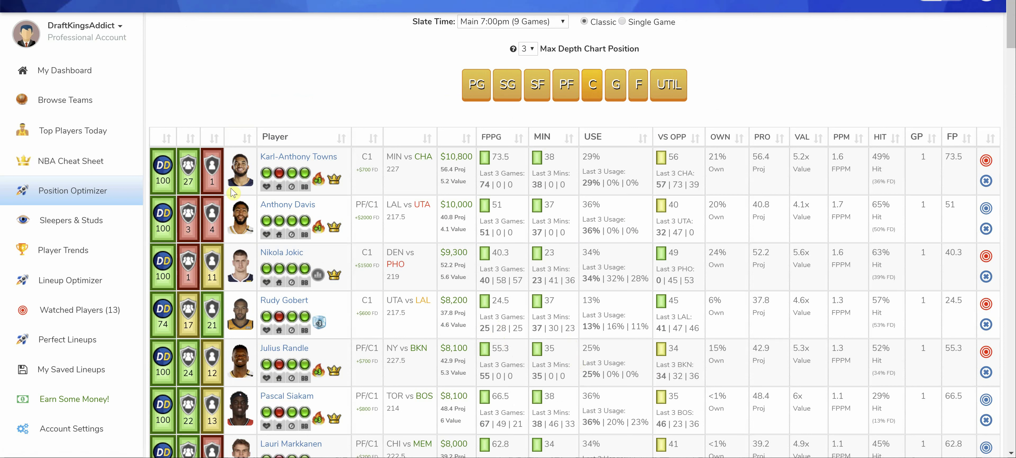
pyautogui.moveTo(318, 180)
pyautogui.tripleClick(694, 186)
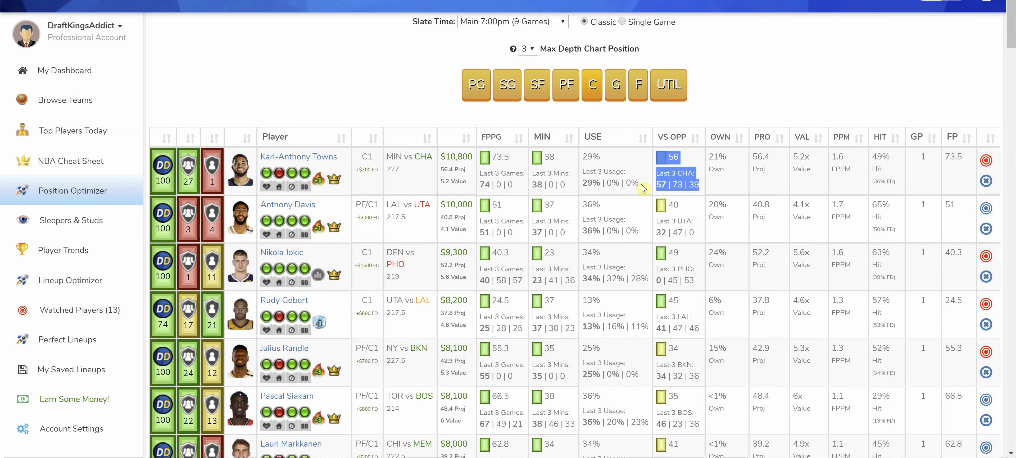
pyautogui.click(675, 188)
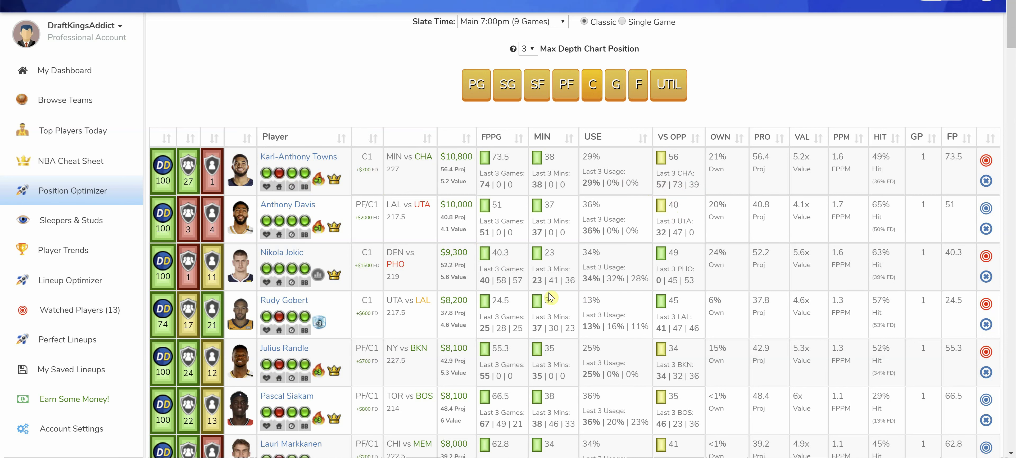
# Review Nikola Jokic's salary change and recent numbers in the DEN vs PHO matchup
pyautogui.scroll(-1, 548, 300)
pyautogui.scroll(-1, 545, 298)
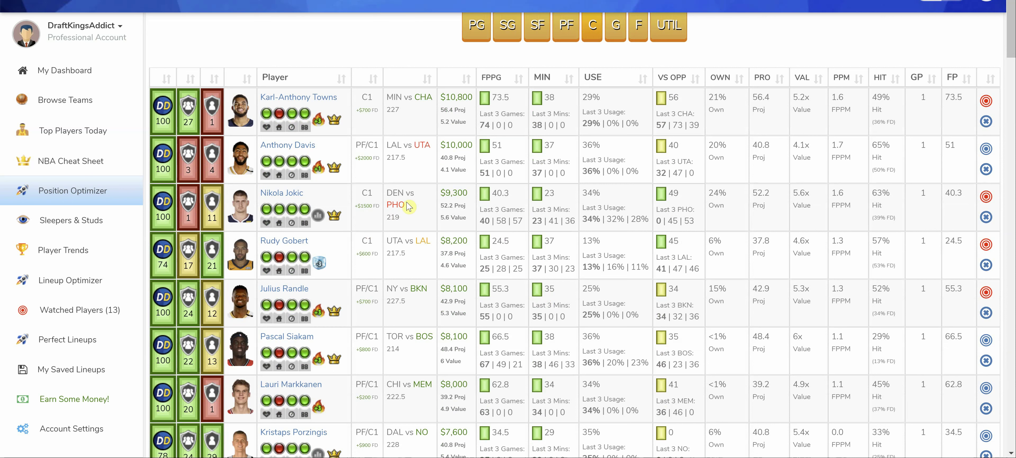
pyautogui.moveTo(410, 212); pyautogui.dragTo(365, 205)
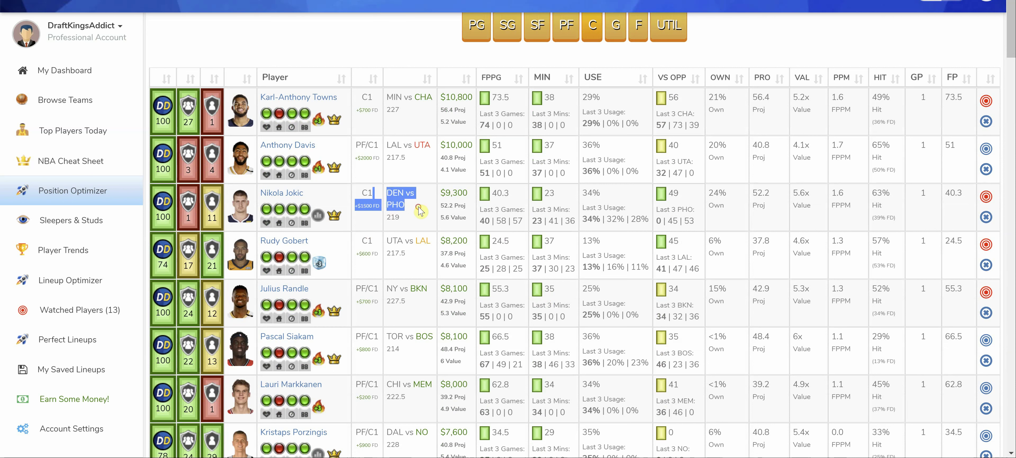
pyautogui.click(464, 193)
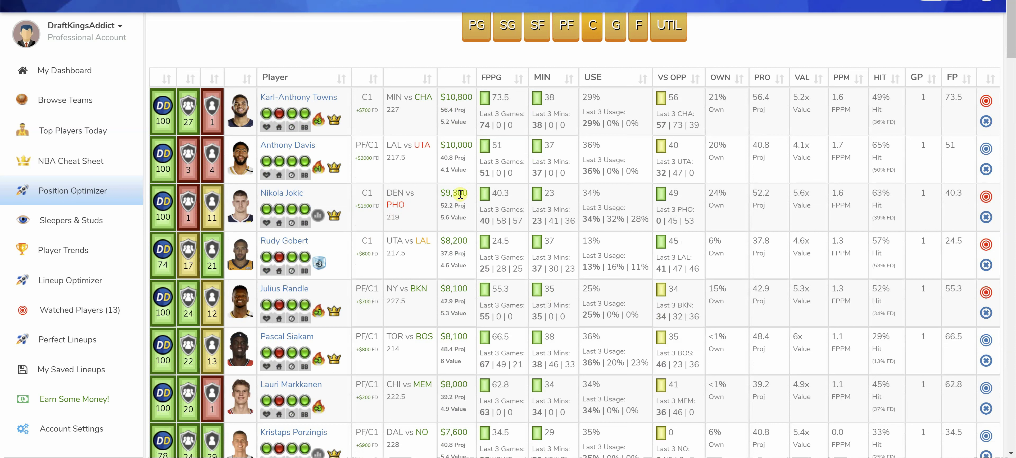
pyautogui.moveTo(694, 221); pyautogui.dragTo(663, 221)
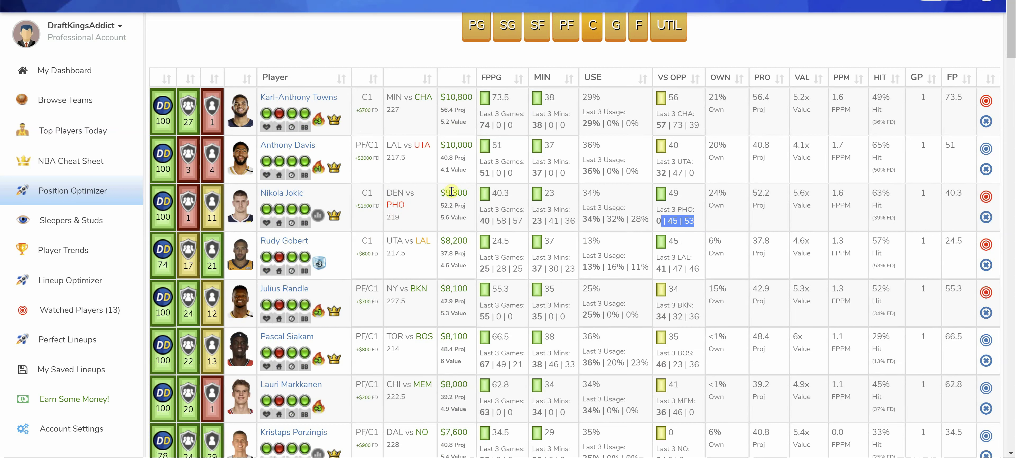
pyautogui.scroll(-2, 425, 259)
pyautogui.moveTo(322, 203)
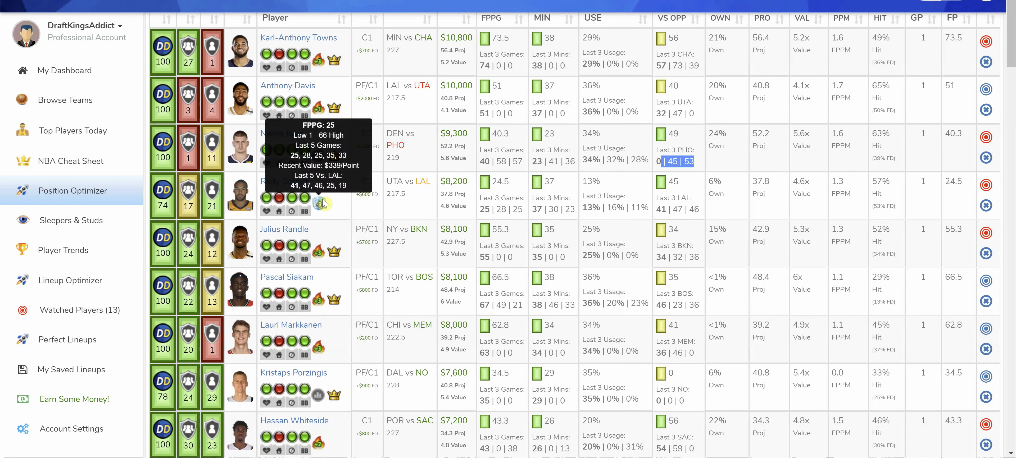
pyautogui.click(373, 208)
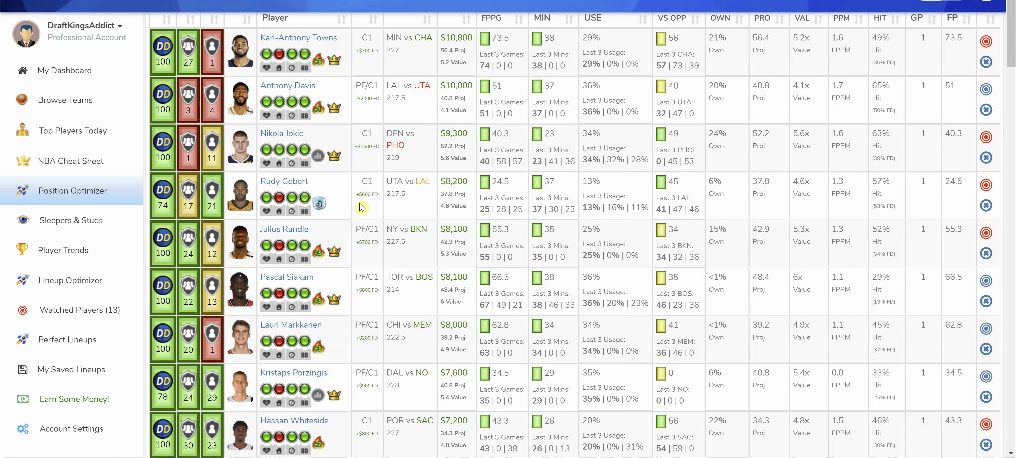
pyautogui.moveTo(323, 204)
# Scroll further down the center rankings table
pyautogui.moveTo(303, 248)
pyautogui.scroll(-3, 548, 253)
pyautogui.scroll(-2, 540, 256)
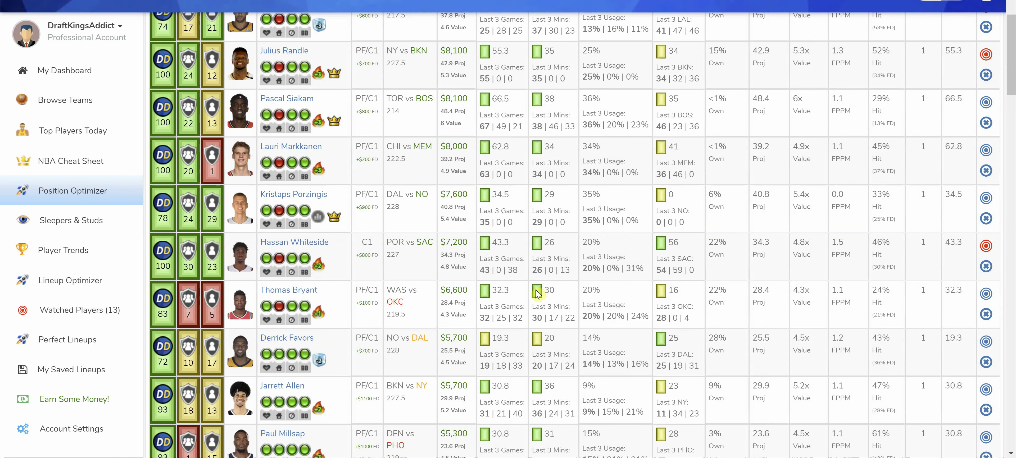
pyautogui.moveTo(323, 271)
pyautogui.moveTo(289, 264)
pyautogui.scroll(-2, 702, 257)
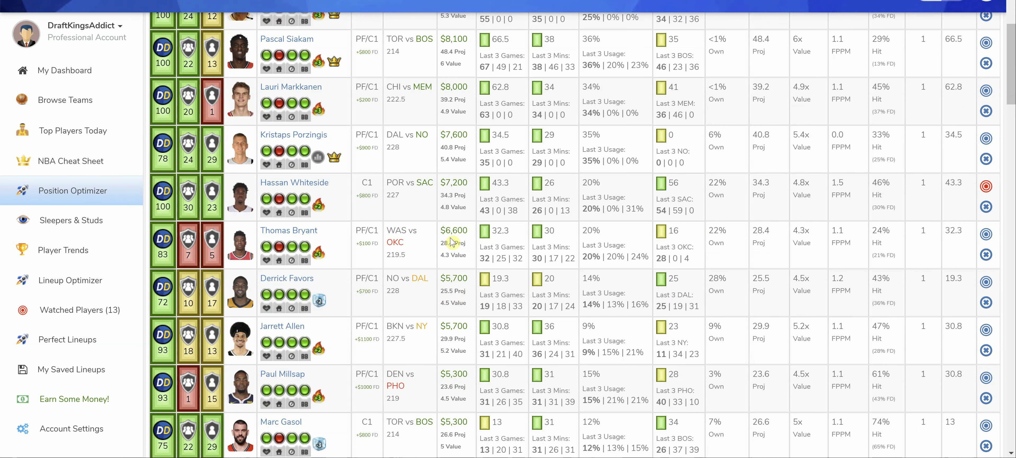
# Highlight Hassan Whiteside's salary, then scroll to the bottom past Frank Kaminsky
pyautogui.tripleClick(684, 213)
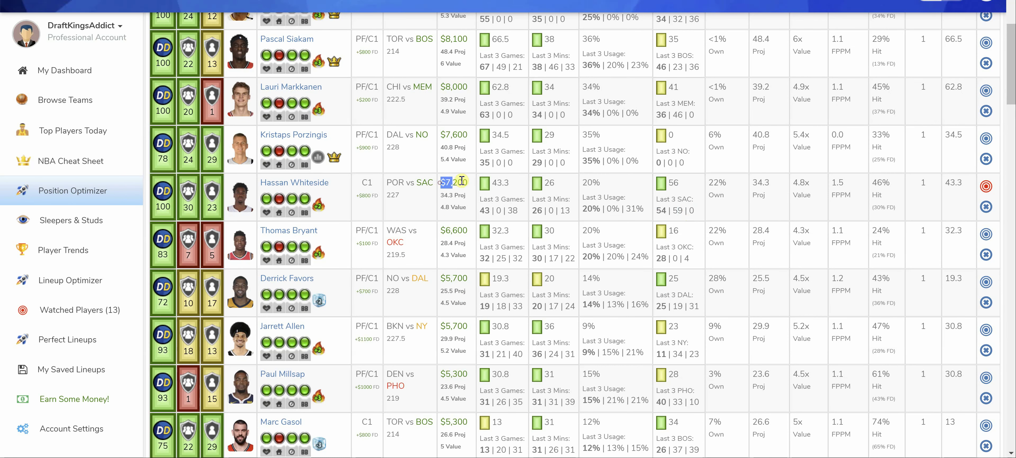
pyautogui.click(688, 211)
pyautogui.scroll(-1, 670, 310)
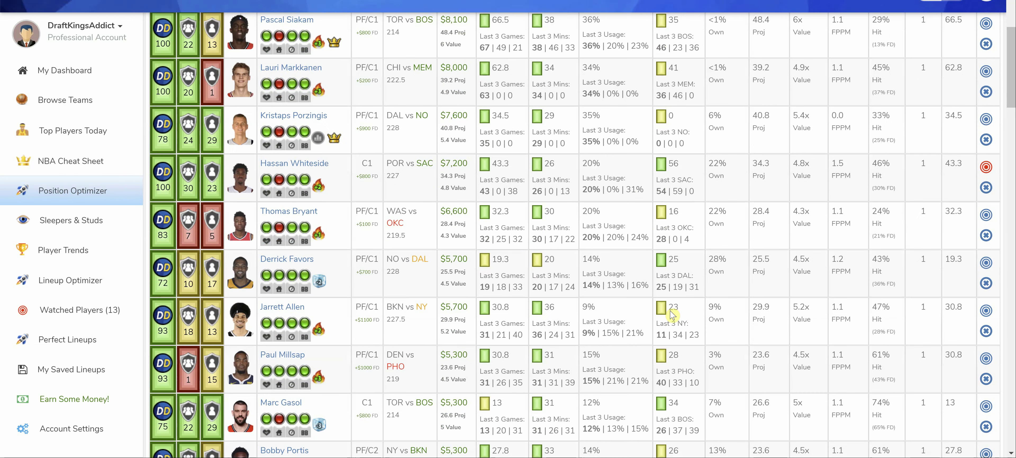
pyautogui.scroll(-4, 670, 312)
pyautogui.scroll(-1, 644, 314)
pyautogui.scroll(-2, 644, 315)
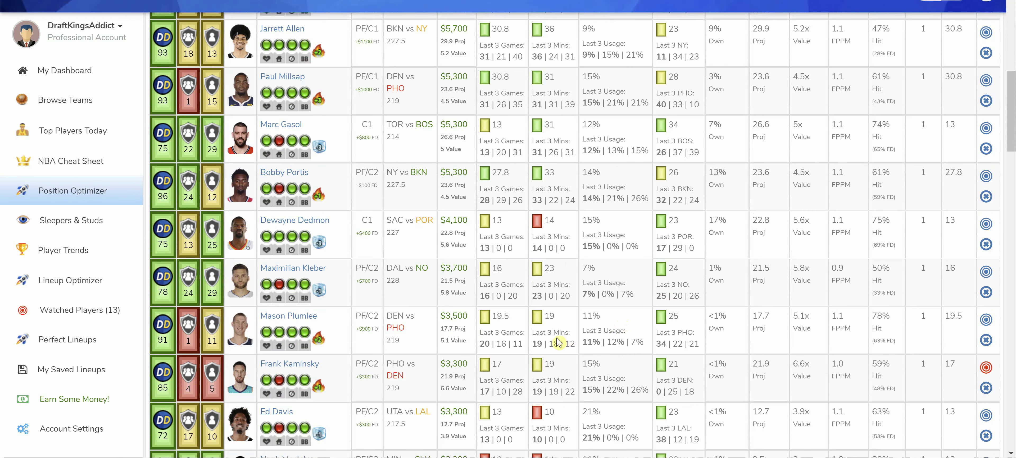
pyautogui.scroll(-2, 551, 339)
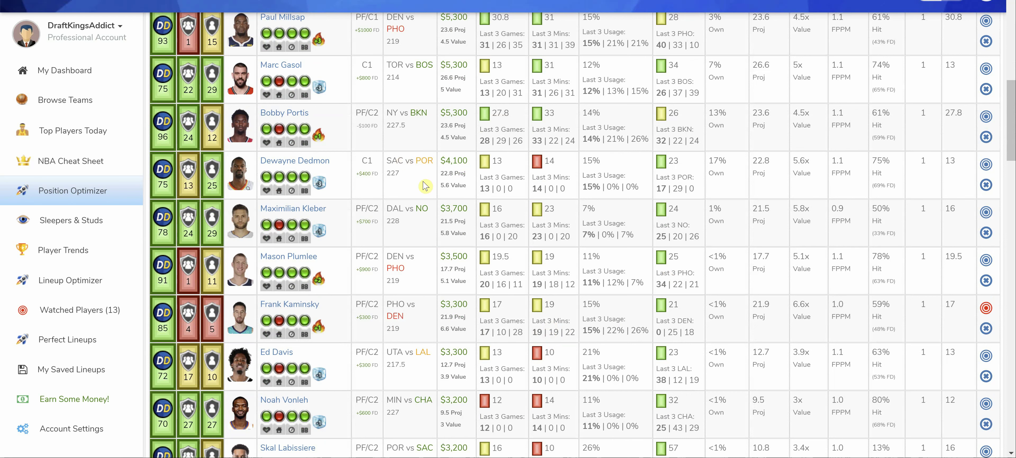
pyautogui.scroll(-8, 411, 357)
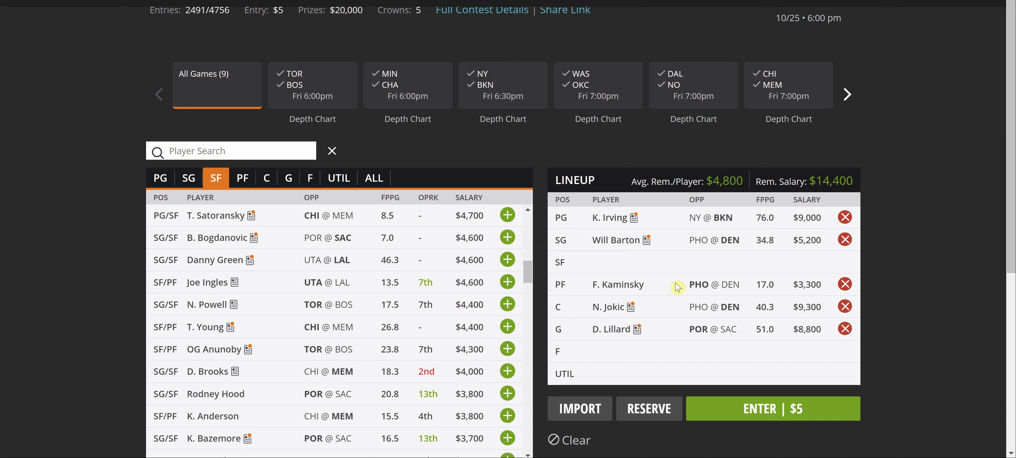
# Check Kyrie Irving's 10-game log on his DraftKings player card
pyautogui.click(609, 217)
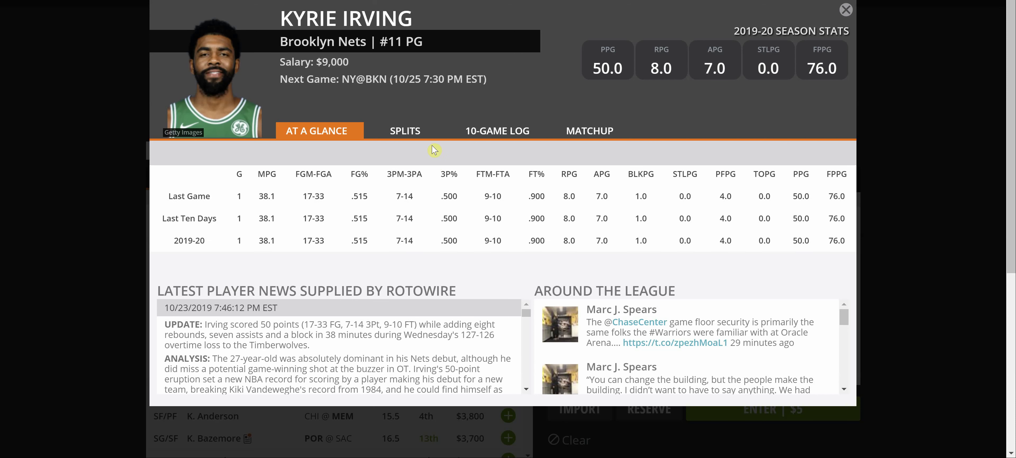
pyautogui.click(498, 135)
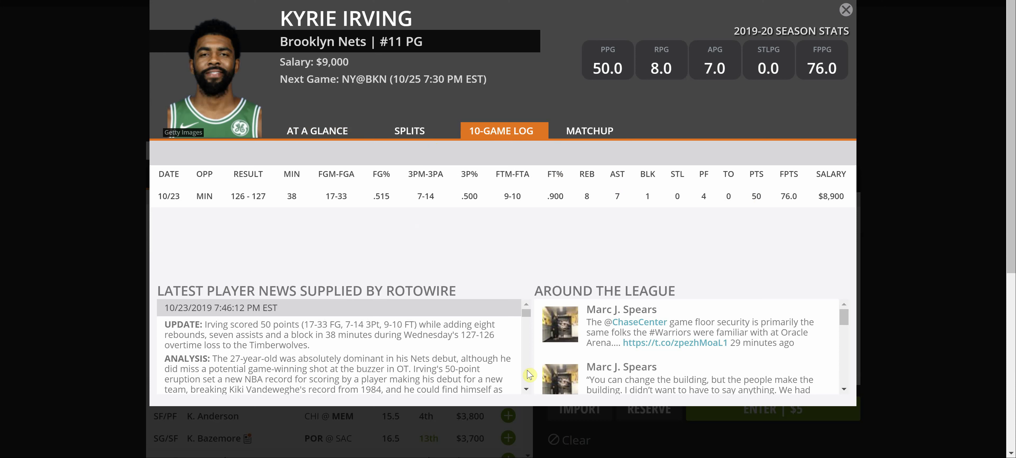
pyautogui.click(846, 17)
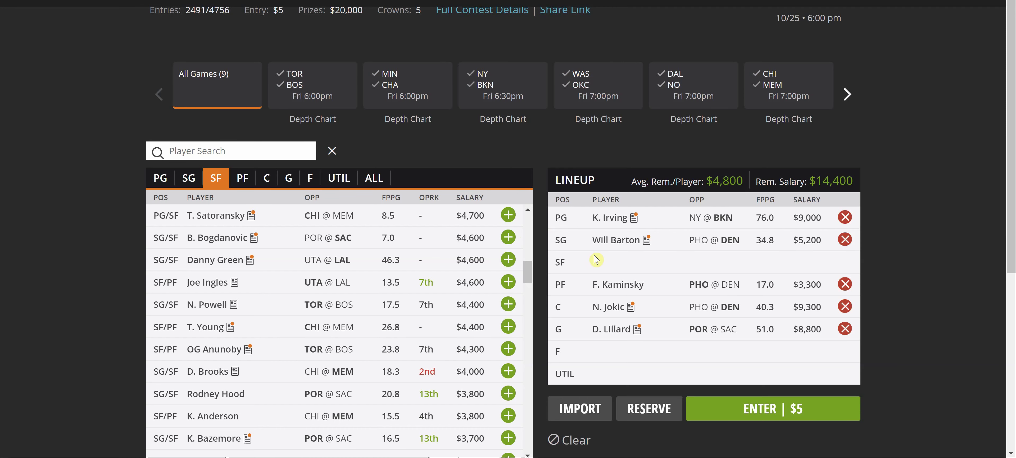
# Review Will Barton's splits, 10-game log and matchup stats
pyautogui.click(617, 241)
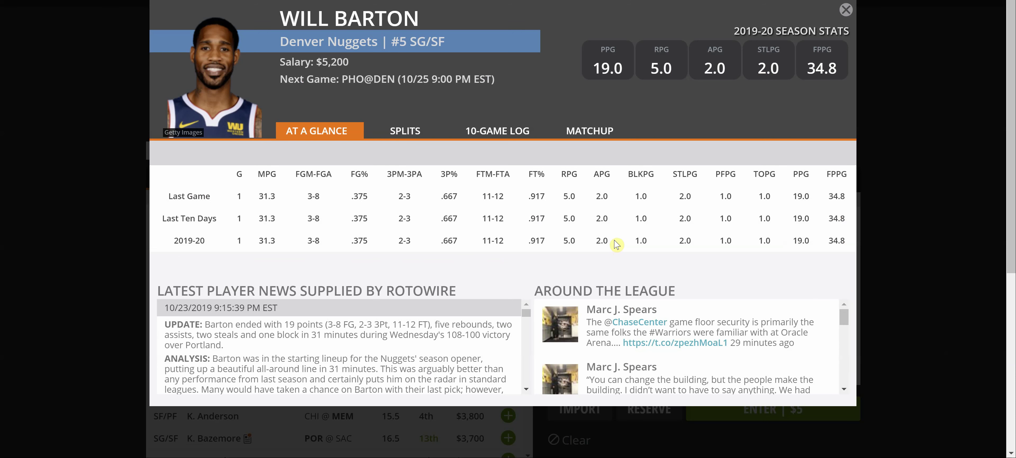
pyautogui.click(404, 132)
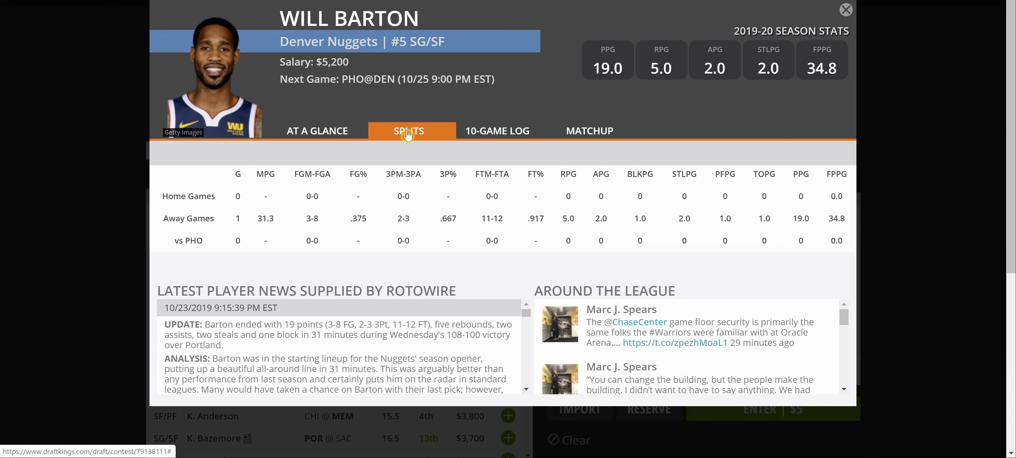
pyautogui.click(491, 131)
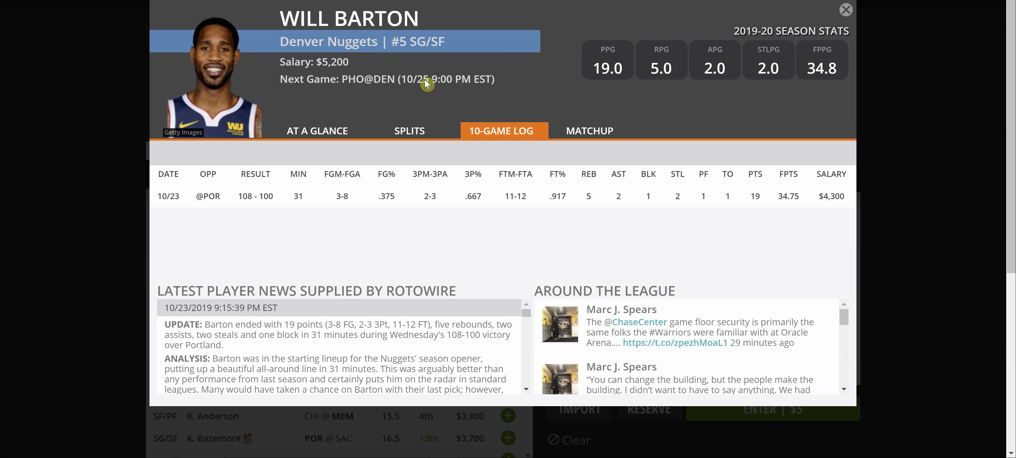
pyautogui.click(584, 133)
pyautogui.click(846, 10)
# Review Frank Kaminsky's splits and 10-game log on his player card
pyautogui.click(625, 293)
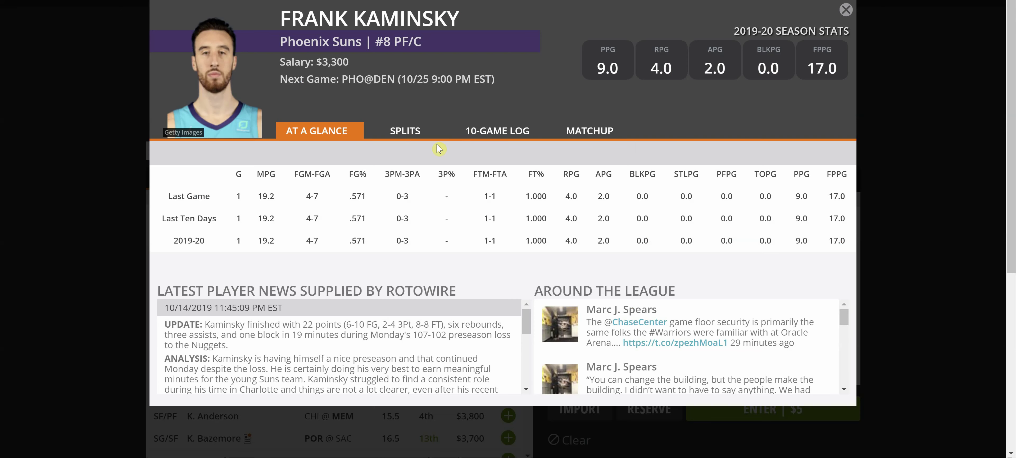
pyautogui.click(432, 137)
pyautogui.click(486, 134)
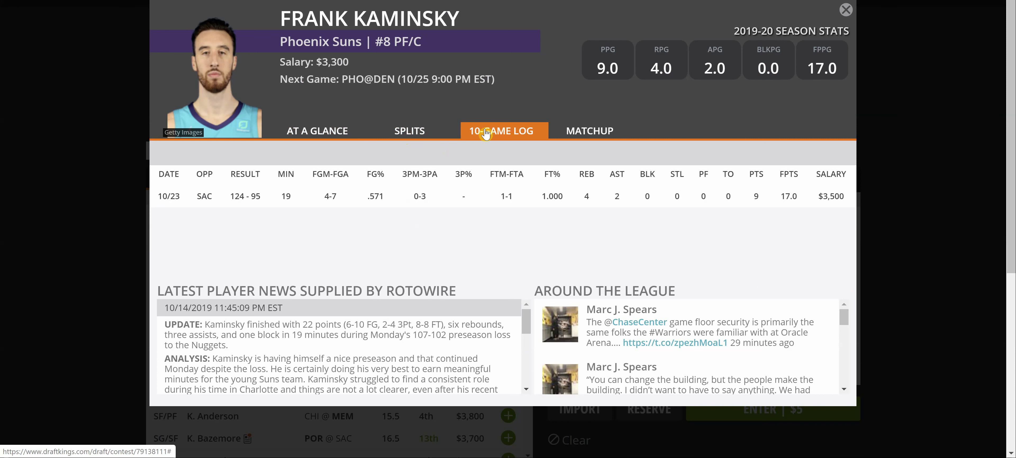
pyautogui.click(398, 135)
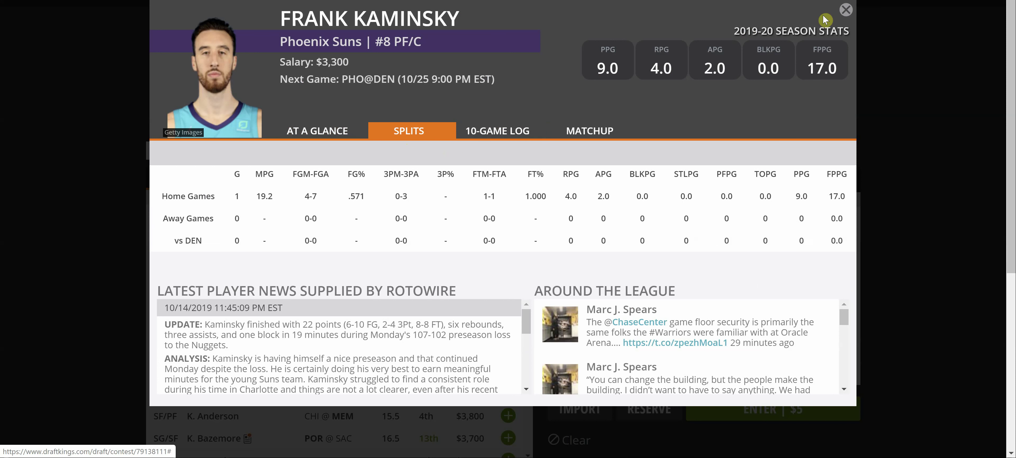
pyautogui.click(845, 18)
# Review Nikola Jokic's splits and 10-game log, marking his 24 minutes and 4 fouls
pyautogui.click(610, 308)
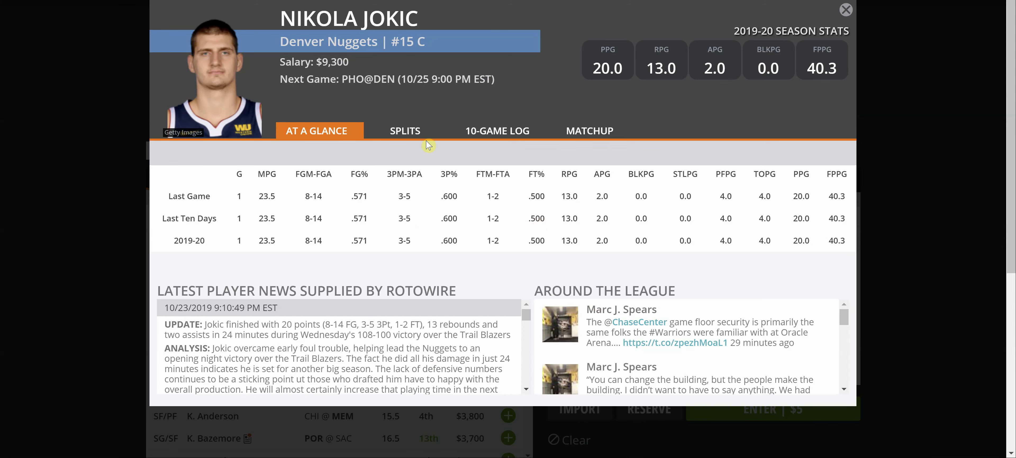
pyautogui.click(416, 137)
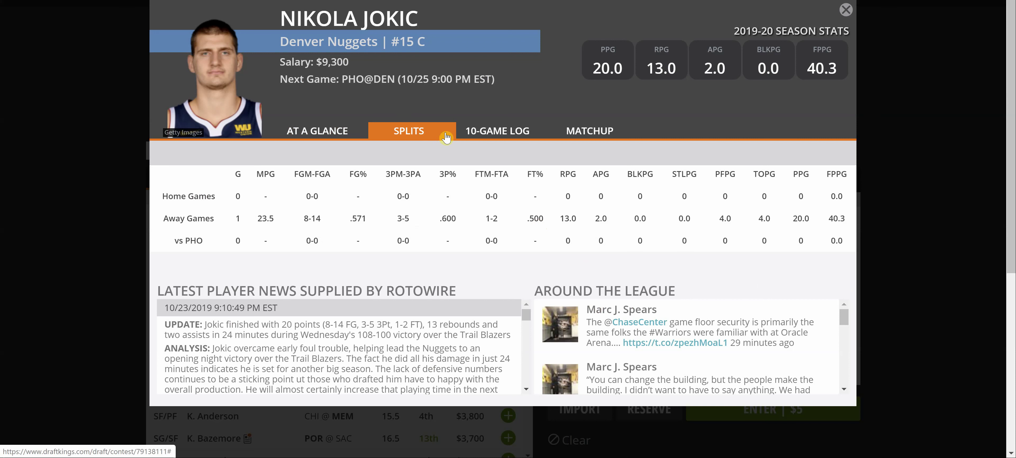
pyautogui.click(499, 133)
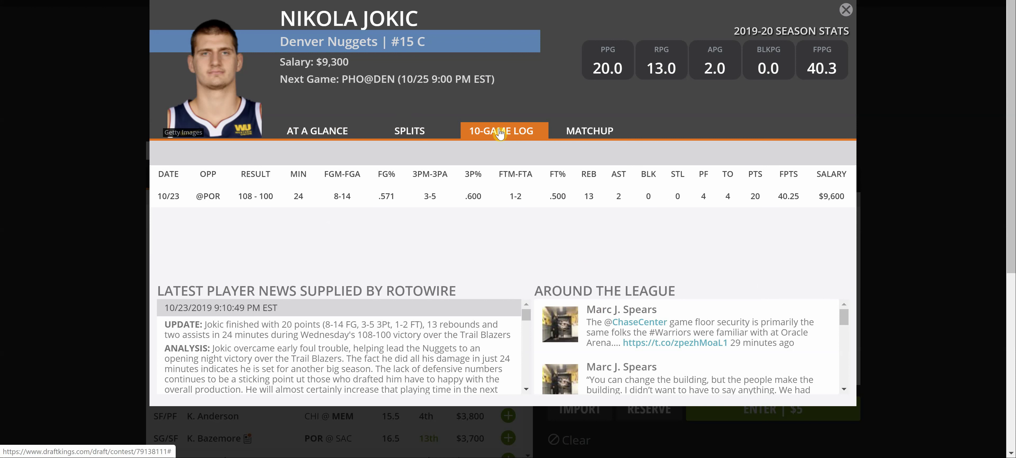
pyautogui.click(500, 131)
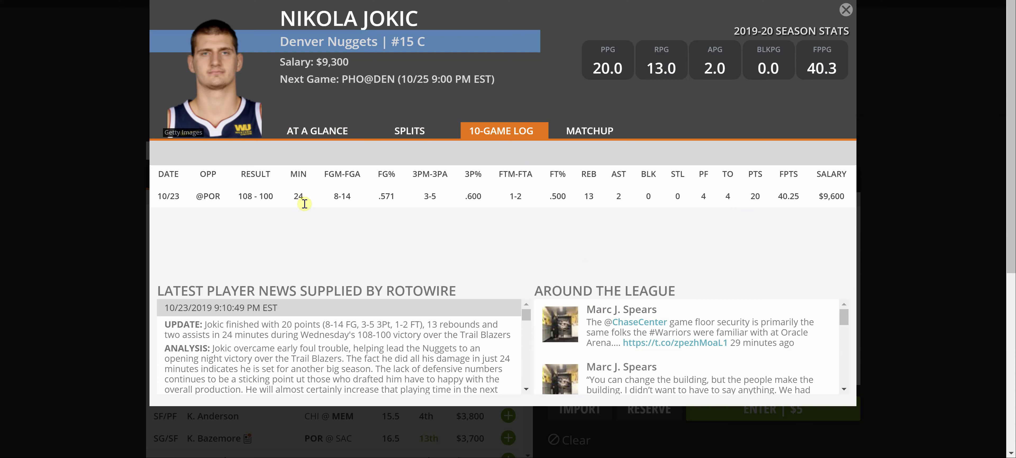
pyautogui.doubleClick(299, 196)
pyautogui.doubleClick(704, 196)
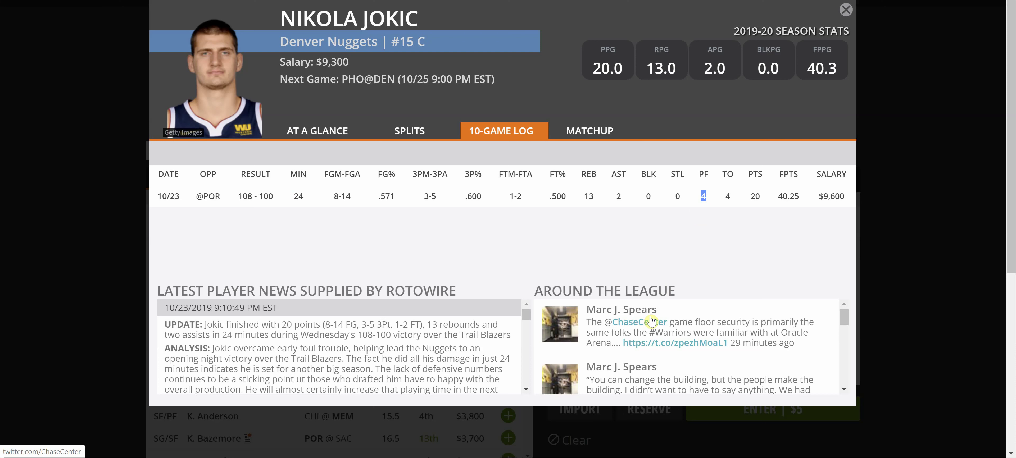
pyautogui.click(433, 135)
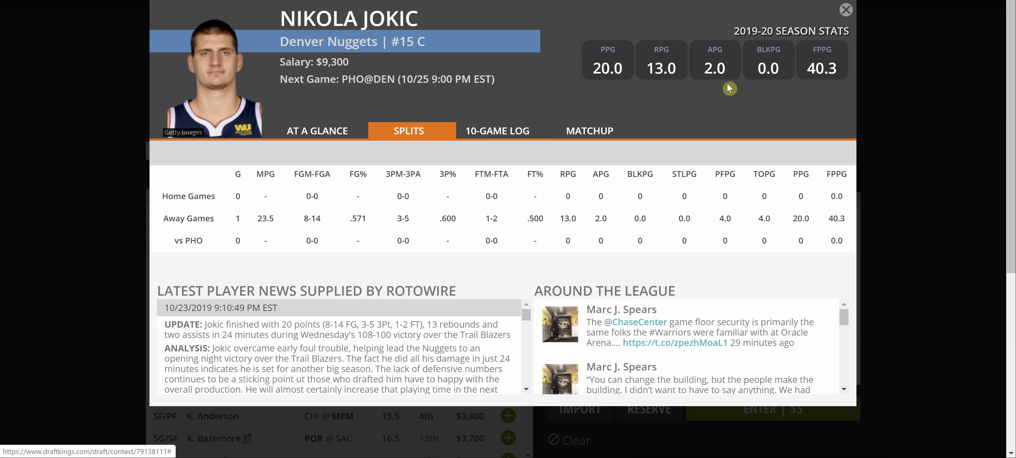
pyautogui.click(845, 12)
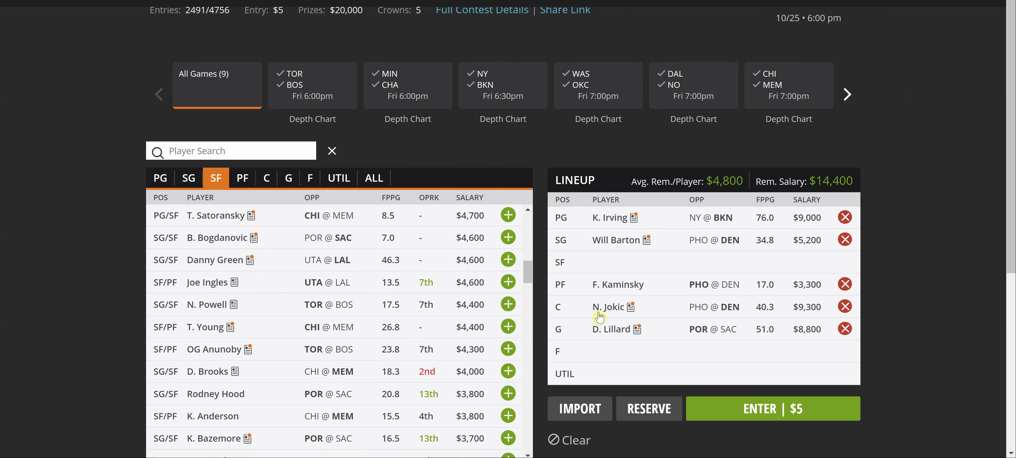
# Review Damian Lillard's splits and 10-game log, marking his 3-10 threes, $9,100 salary and 4 rebounds
pyautogui.click(633, 331)
pyautogui.click(410, 135)
pyautogui.click(468, 135)
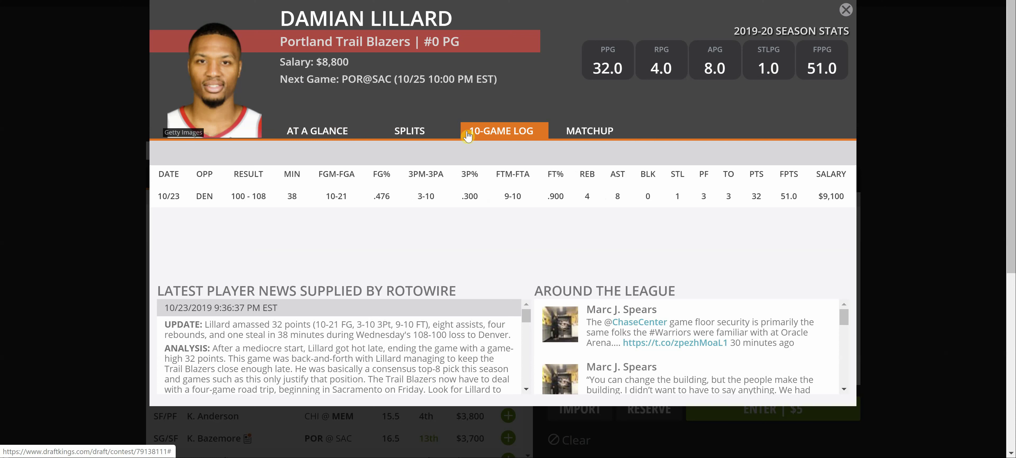
pyautogui.moveTo(413, 196); pyautogui.dragTo(444, 199)
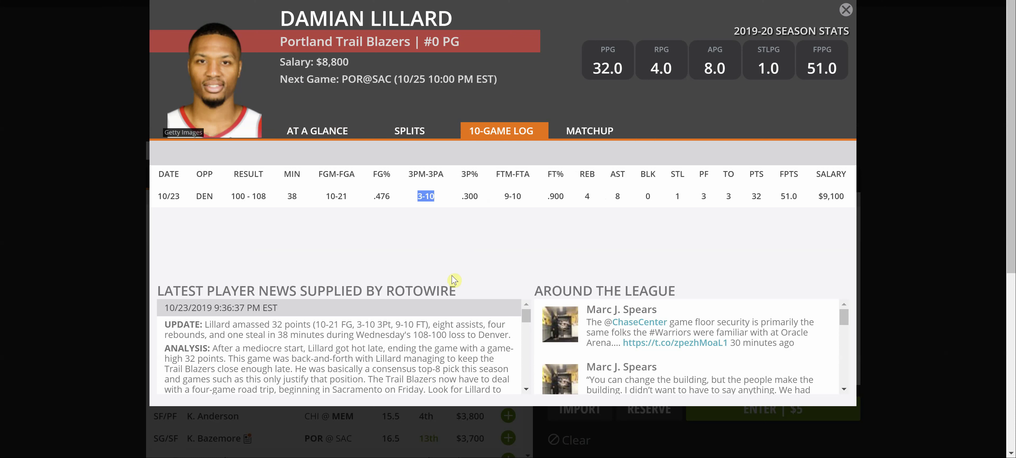
pyautogui.moveTo(806, 196); pyautogui.dragTo(845, 197)
pyautogui.click(712, 256)
pyautogui.doubleClick(587, 196)
pyautogui.click(423, 136)
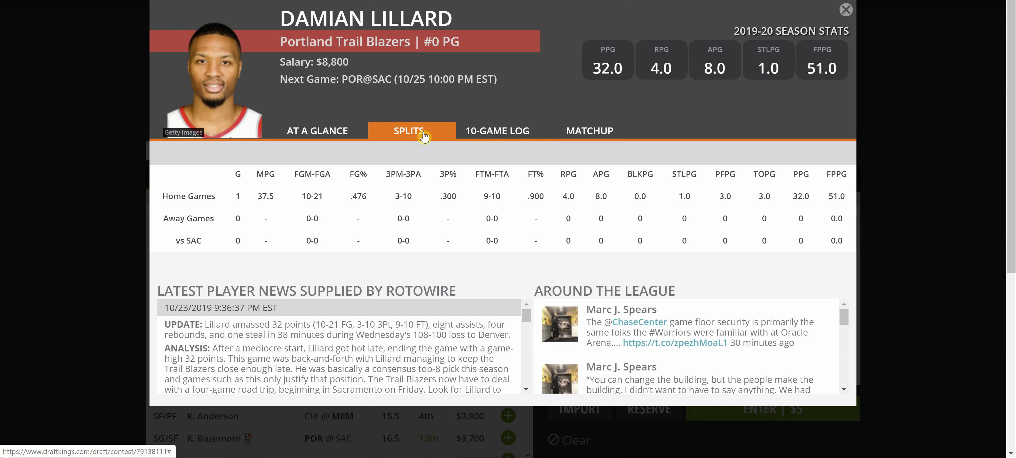
pyautogui.click(501, 137)
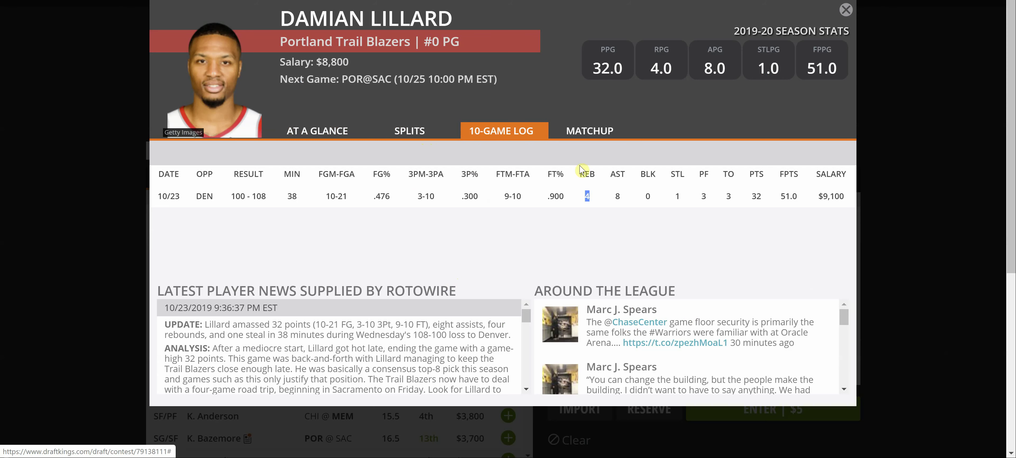
# Close Damian Lillard's player card and browse the small-forward player pool
pyautogui.click(845, 10)
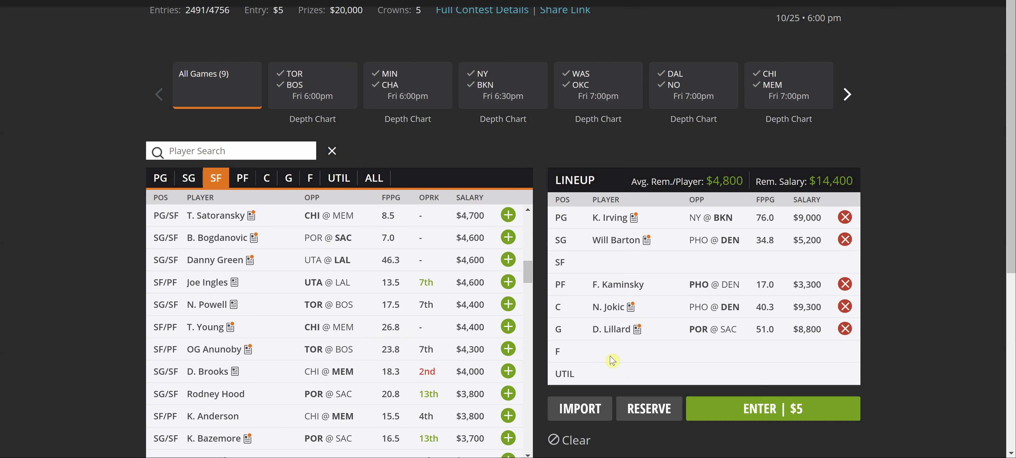
pyautogui.scroll(5, 442, 371)
pyautogui.scroll(2, 442, 371)
pyautogui.scroll(3, 434, 369)
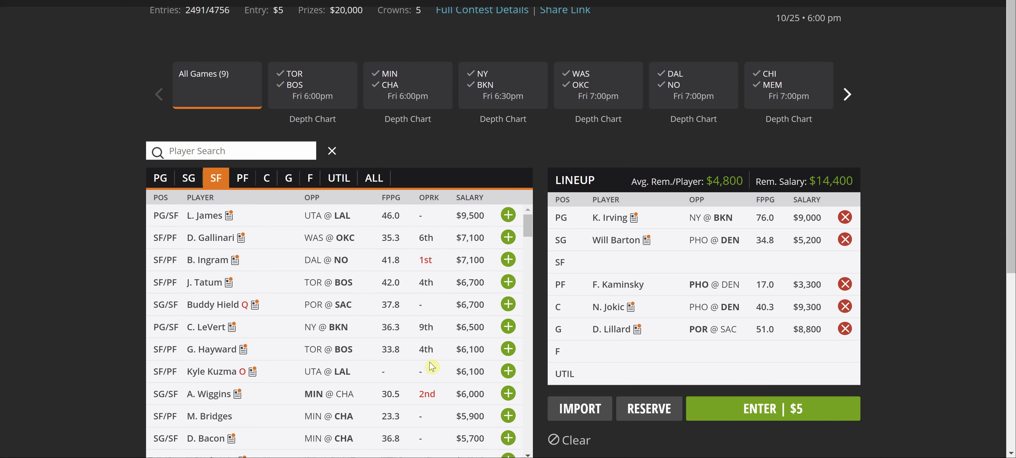
pyautogui.scroll(-4, 430, 366)
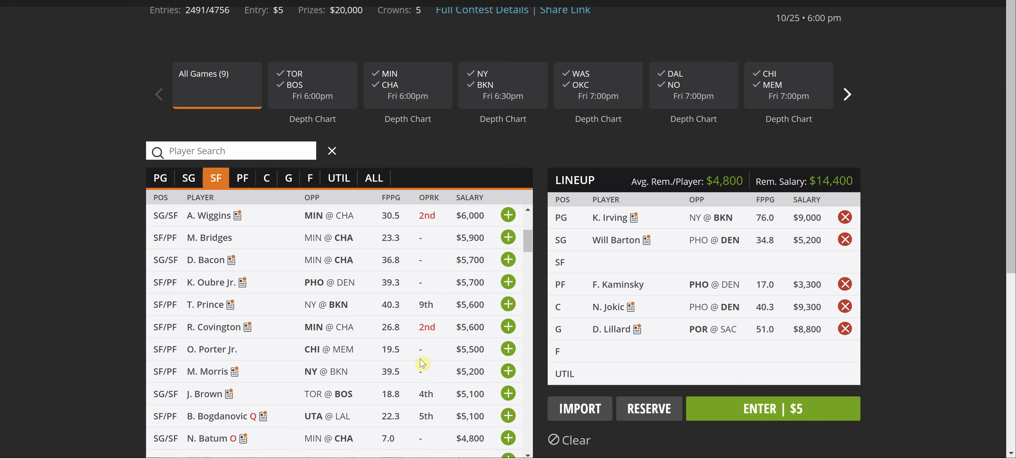